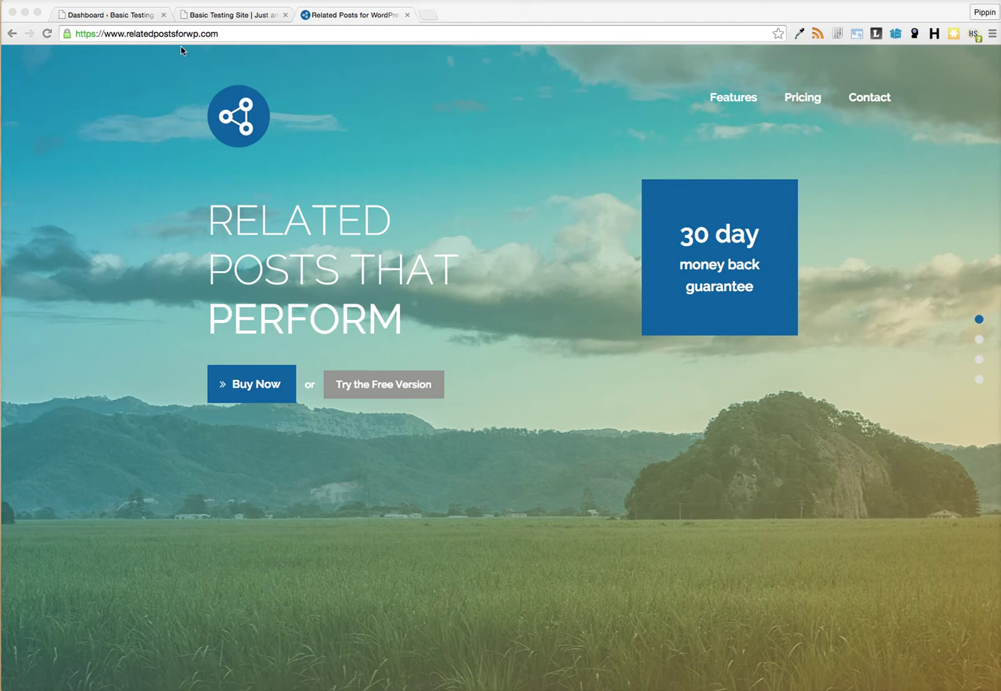
Examine the features and testimonials sections on the Related Posts for WordPress homepage.
click(485, 342)
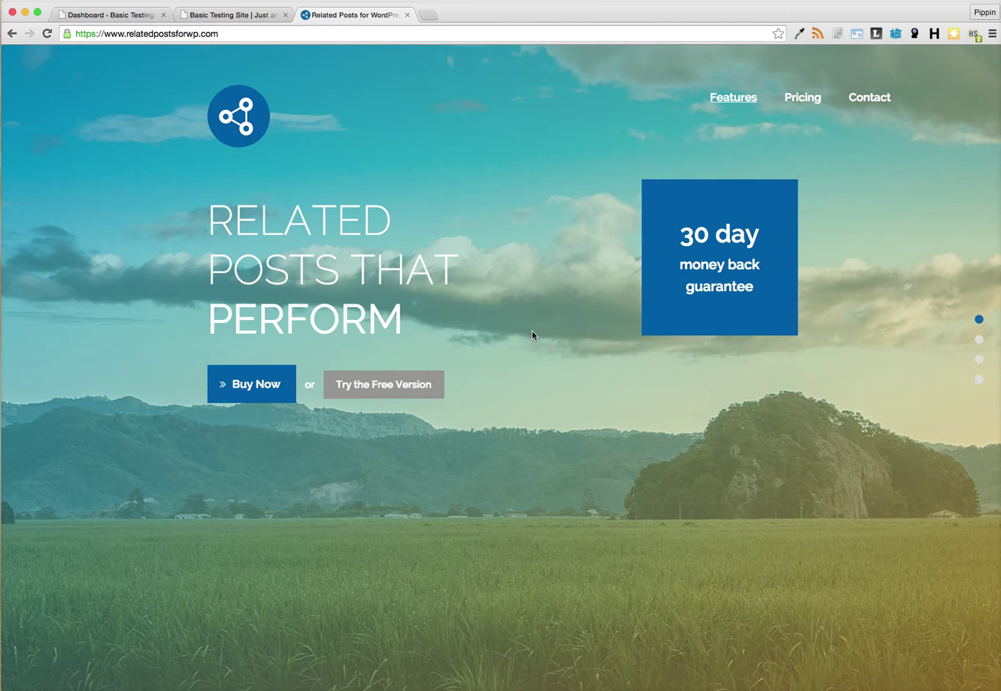
scroll(526, 375, down, 4)
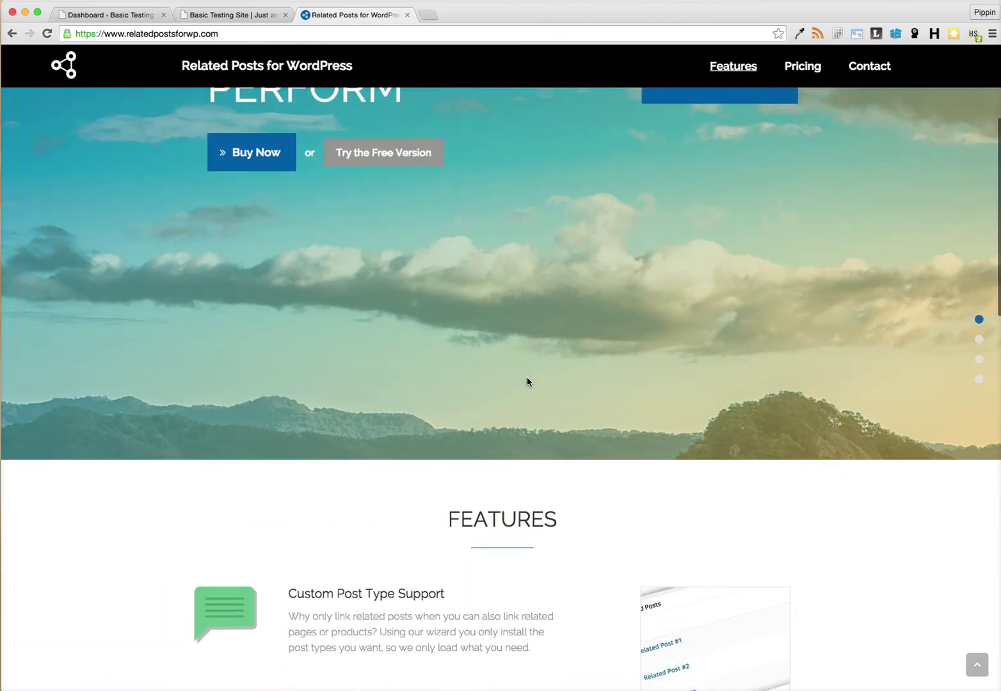
scroll(530, 380, down, 3)
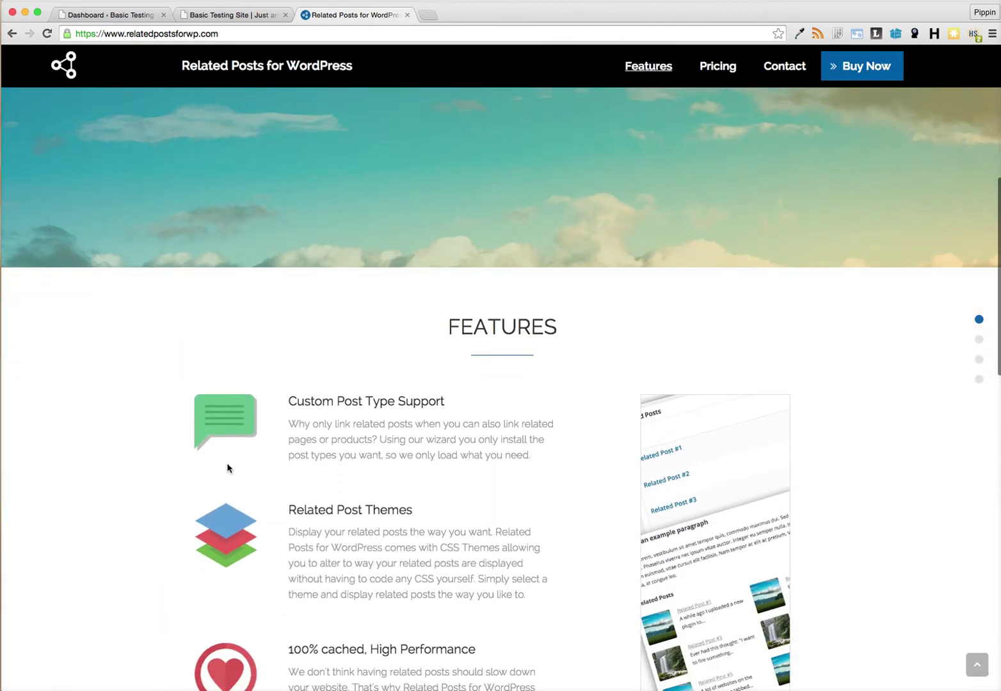
scroll(231, 436, down, 1)
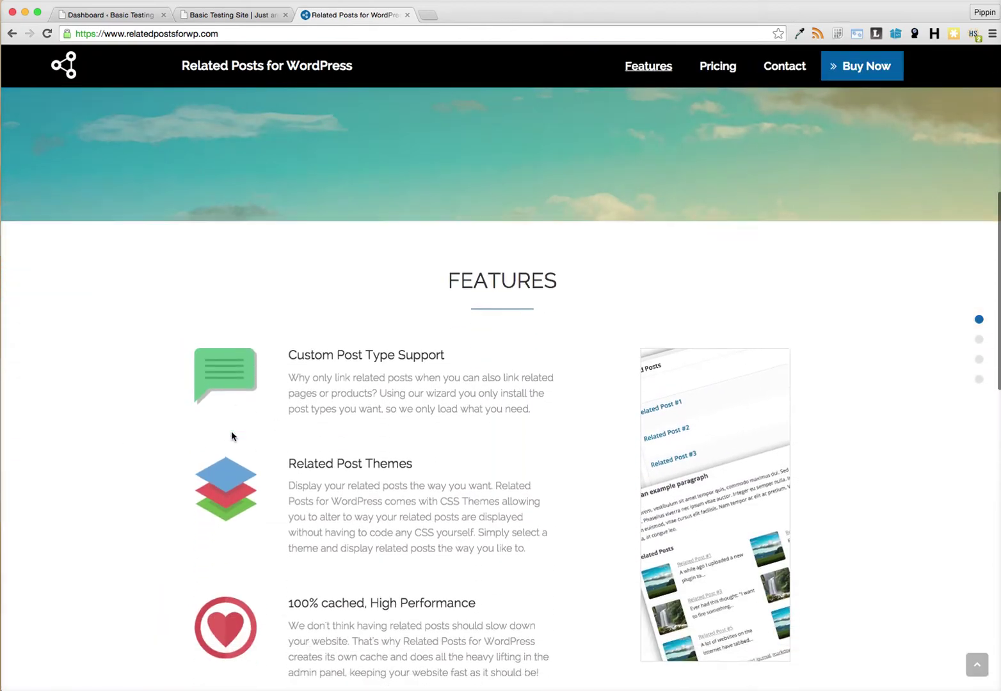
scroll(231, 436, down, 2)
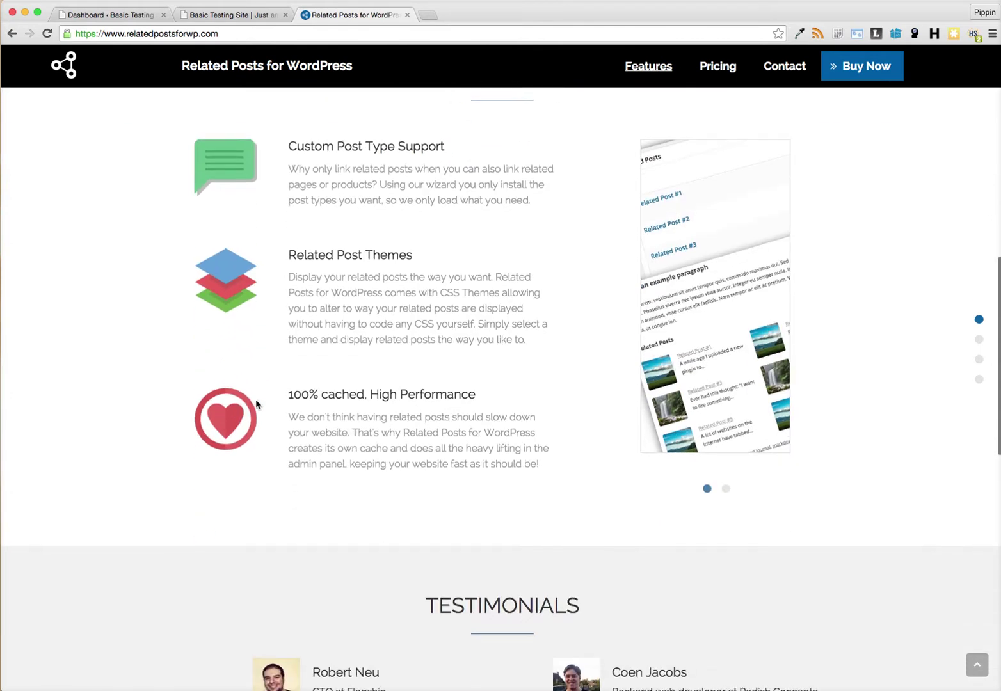
scroll(256, 400, down, 3)
scroll(162, 414, down, 4)
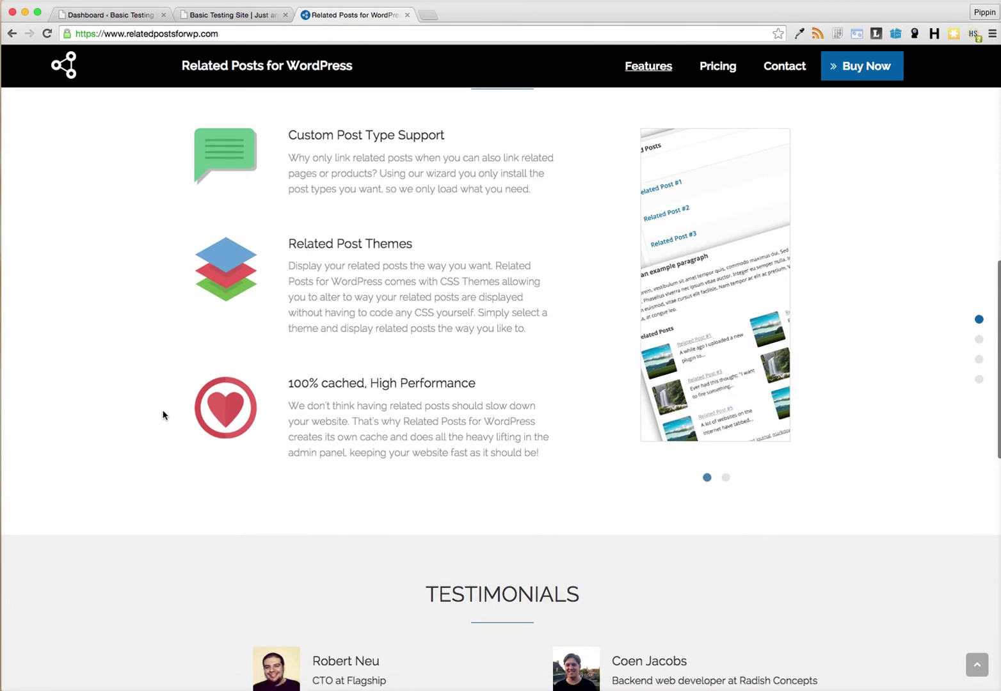
scroll(163, 414, down, 7)
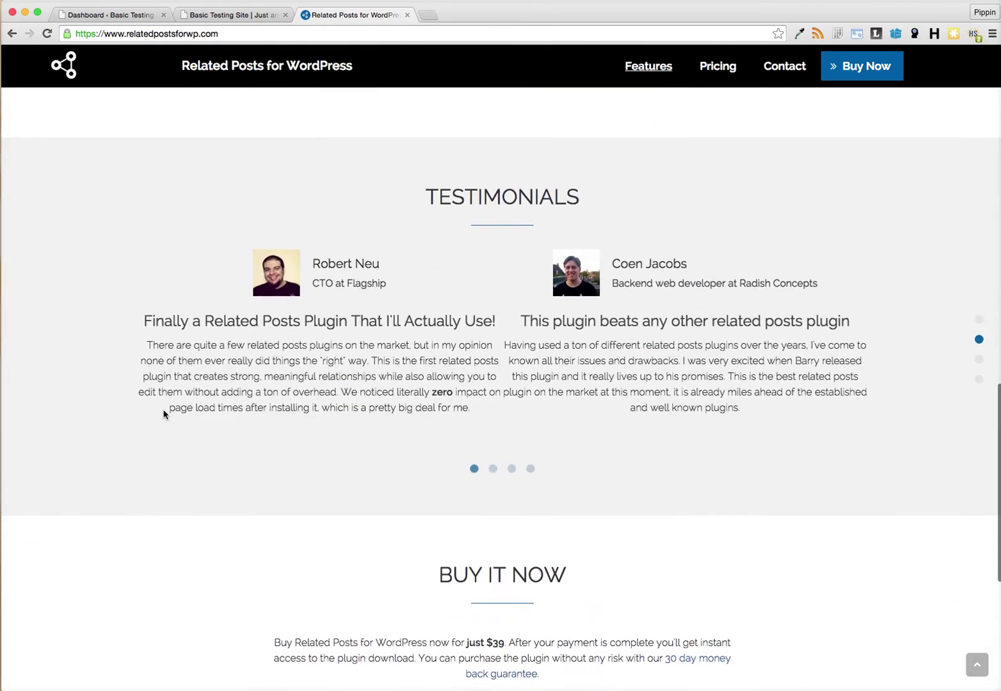
scroll(221, 396, up, 20)
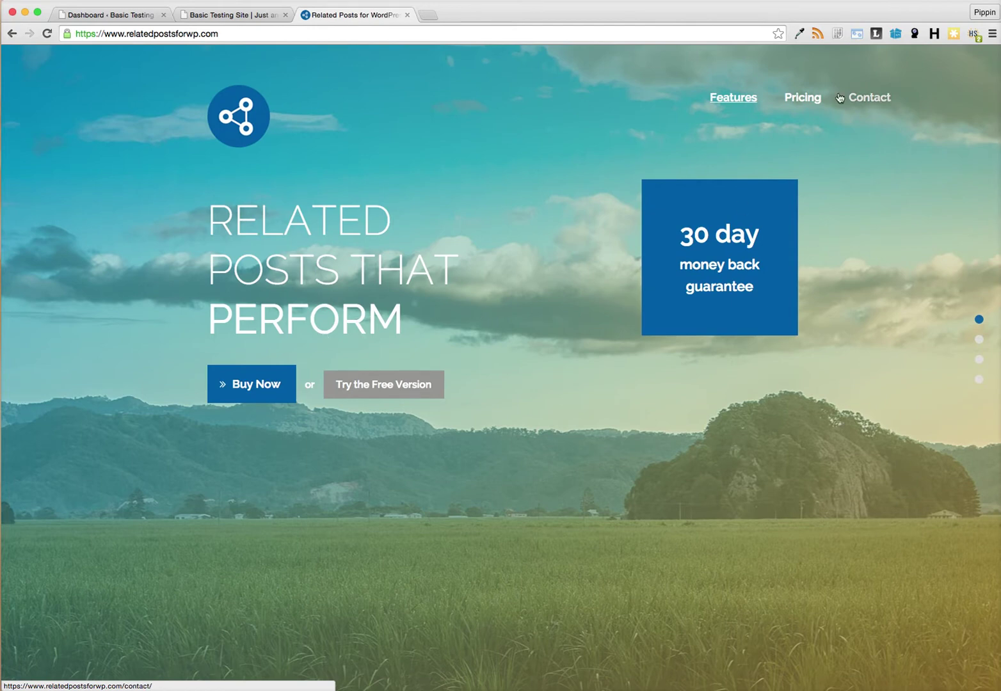
Open the plugin site's Features page and compare the Lite and Premium versions in the feature table.
click(734, 97)
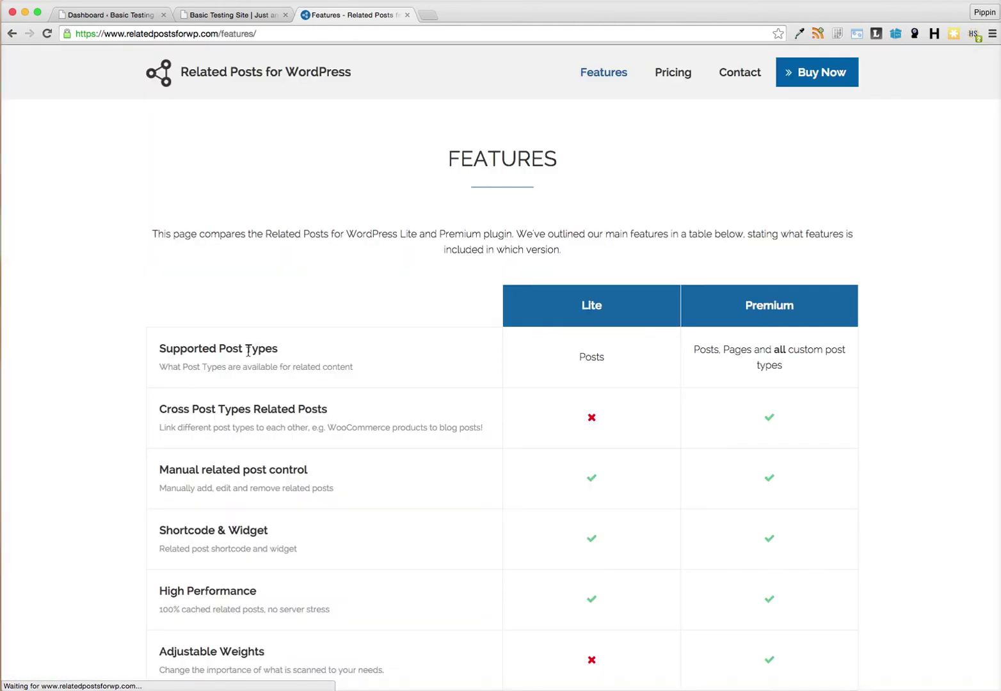
scroll(55, 392, down, 2)
scroll(56, 392, down, 5)
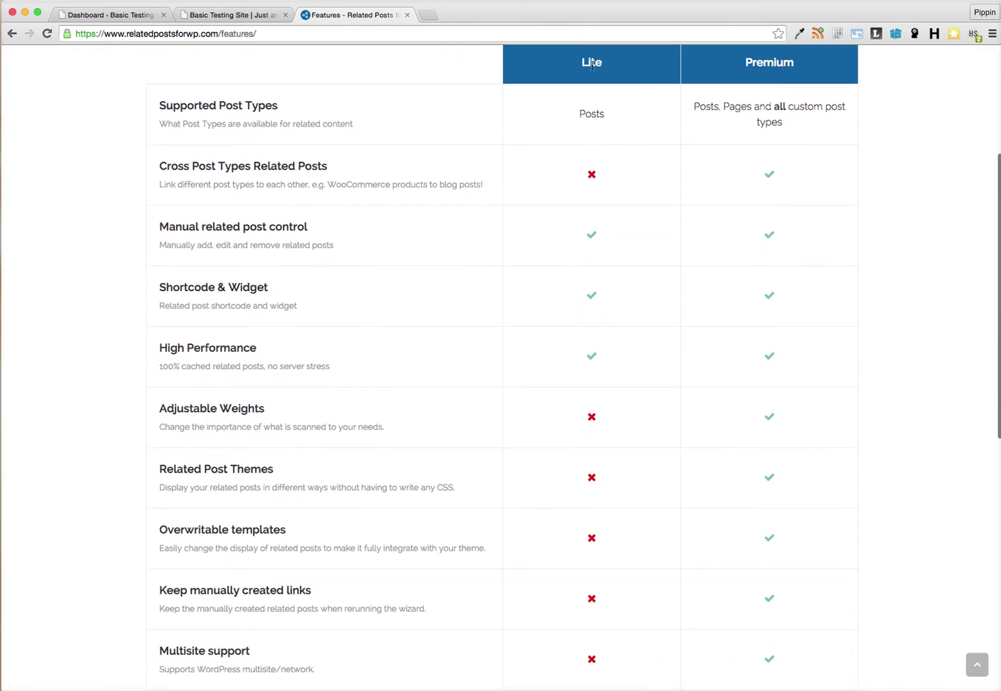
scroll(362, 112, up, 5)
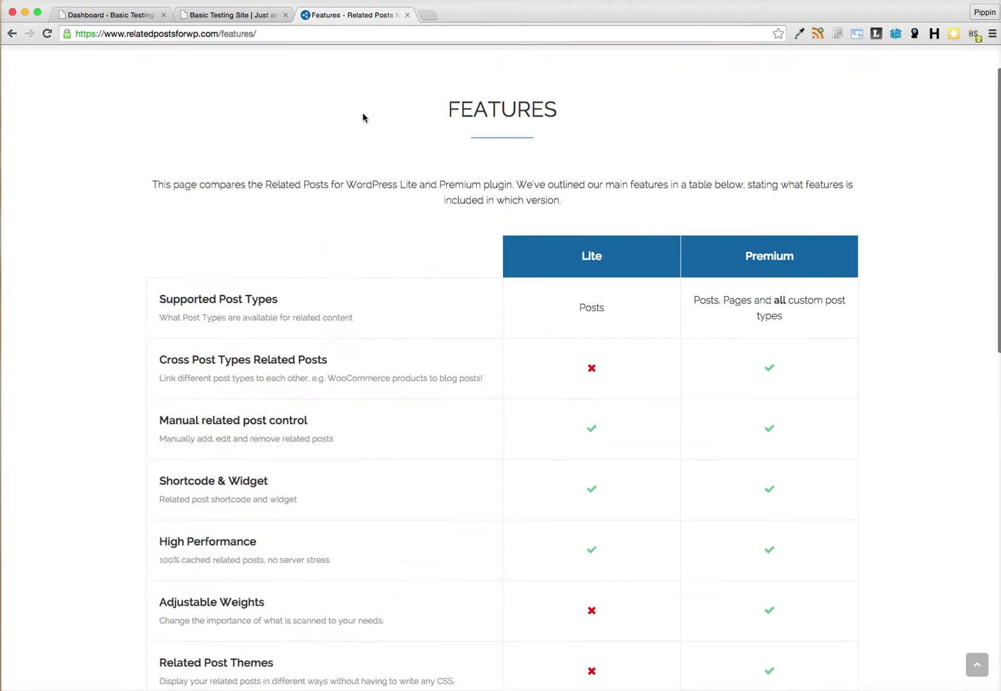
Return to the plugin's homepage, open the free version's WordPress.org listing in a new tab and review its description and ratings.
click(271, 74)
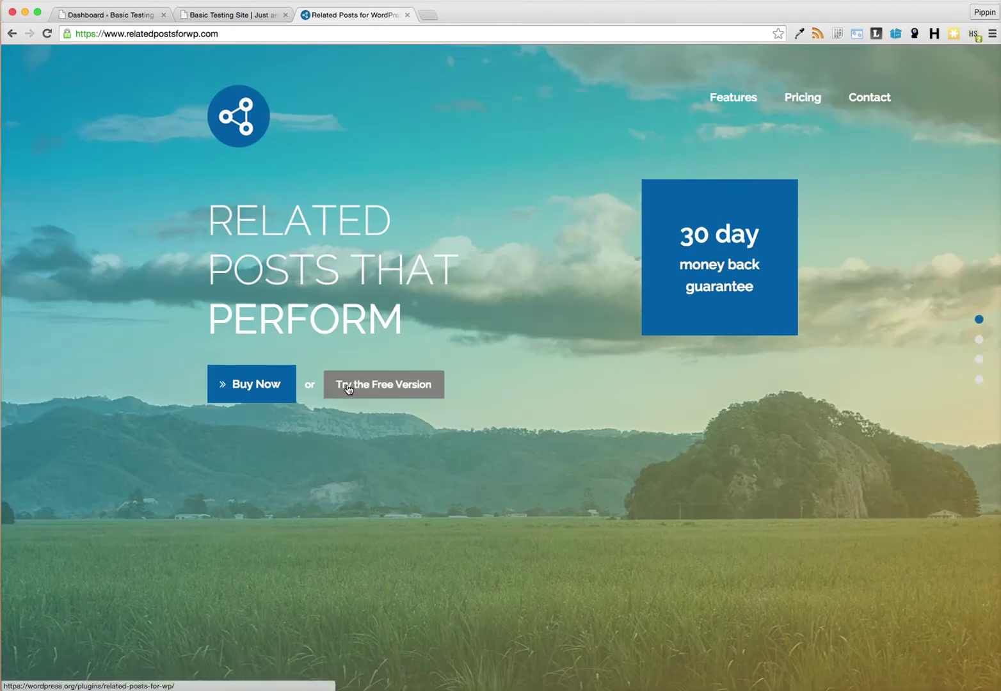
right_click(349, 384)
click(407, 389)
key(ctrl+Tab)
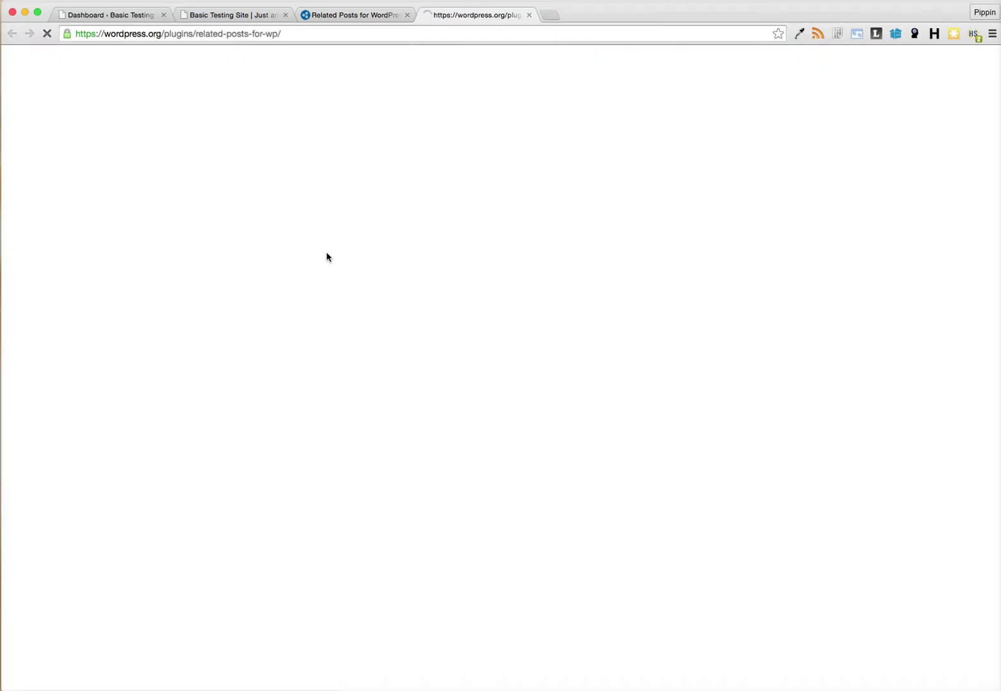
scroll(831, 456, down, 2)
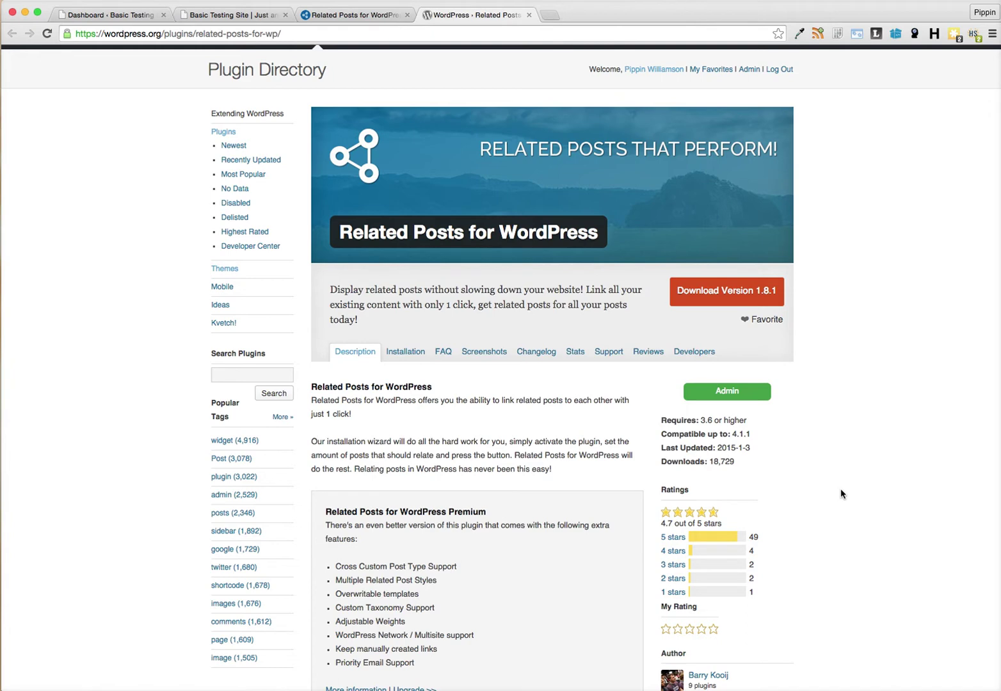
scroll(838, 491, down, 5)
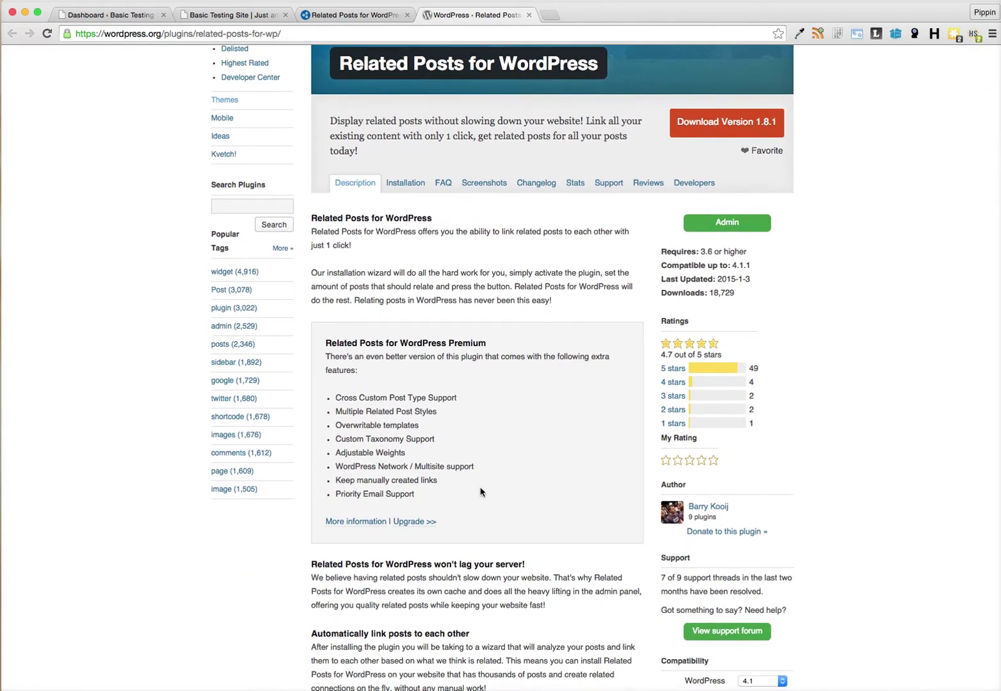
scroll(482, 491, down, 5)
scroll(485, 490, up, 10)
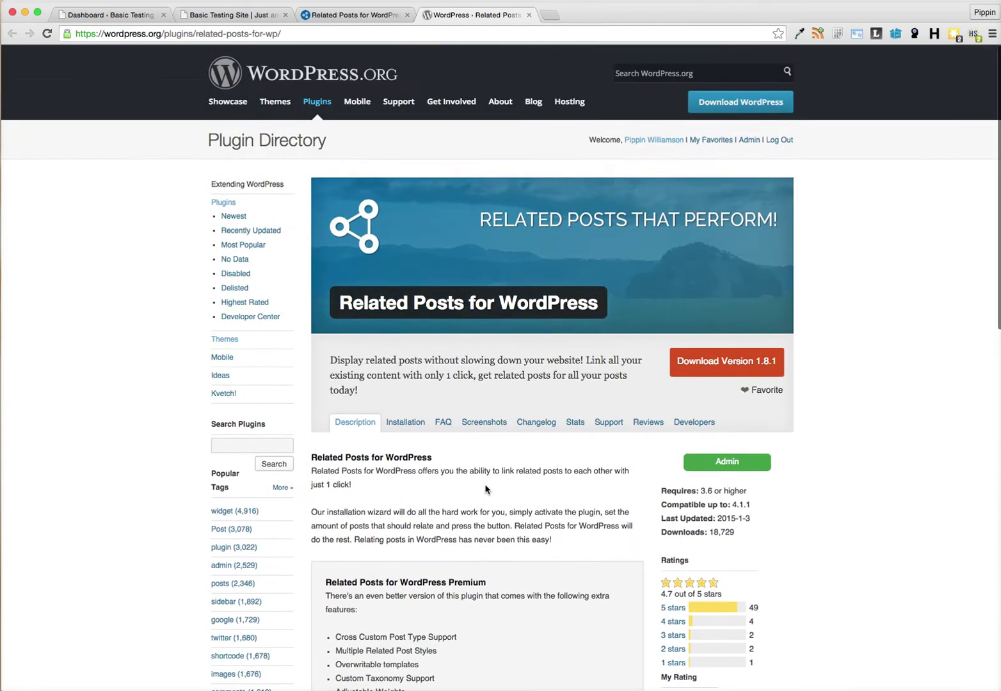
Switch to the Basic Testing Site's WordPress dashboard and open the list of installed plugins.
click(346, 15)
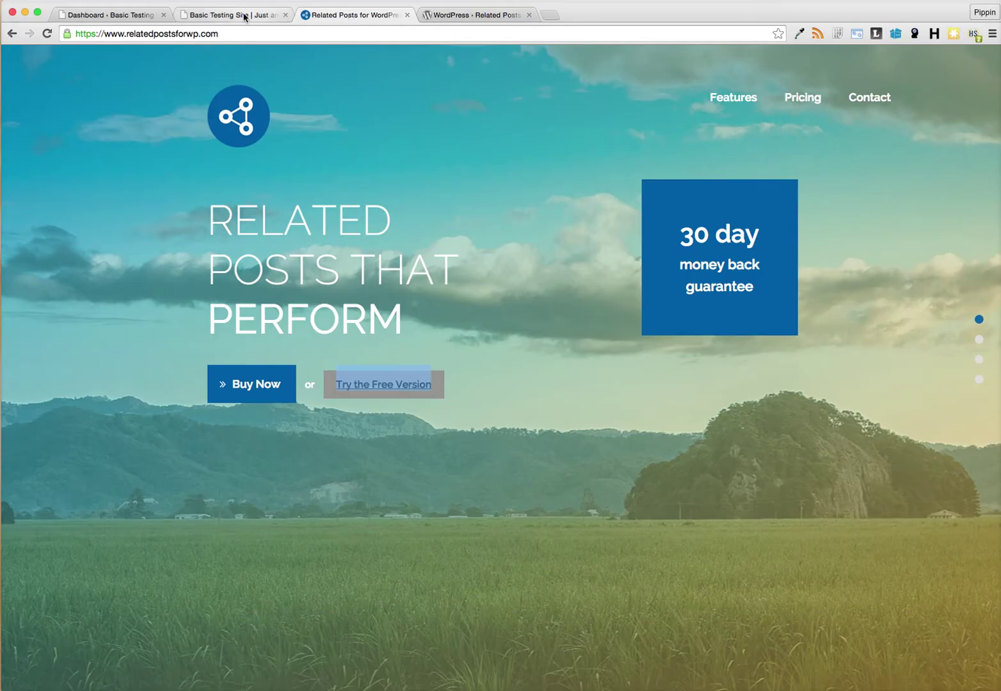
click(244, 17)
click(134, 13)
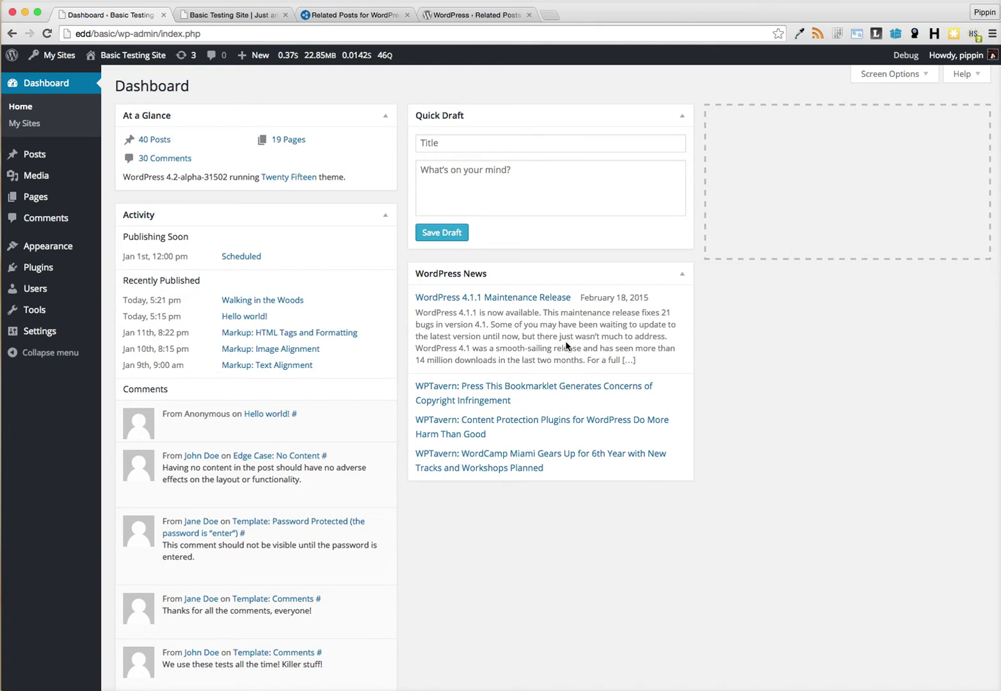
click(42, 267)
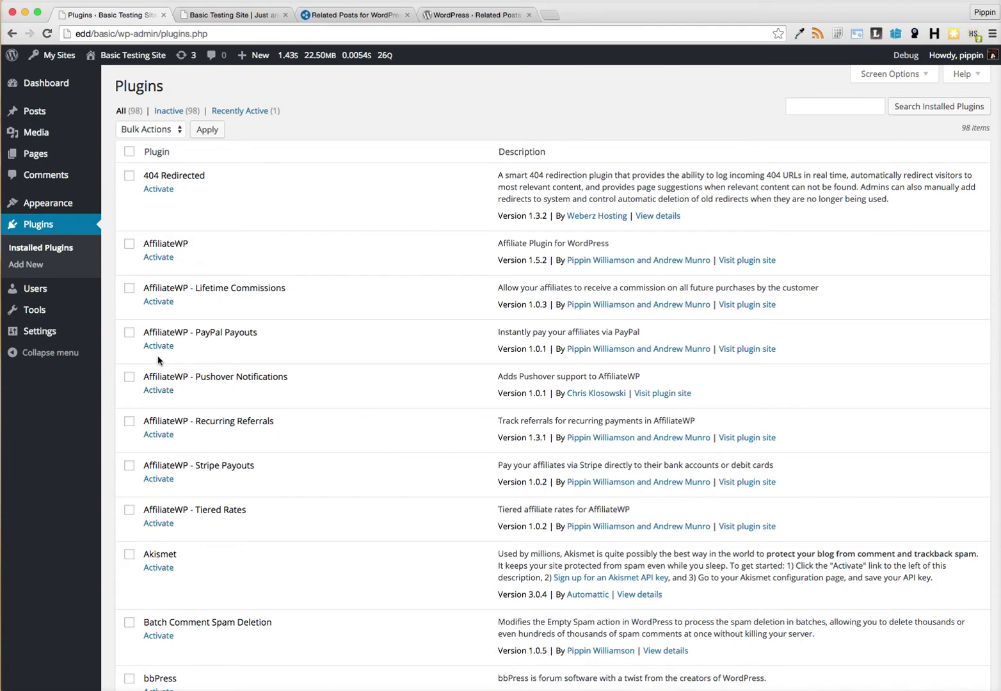
Look through the existing posts on the front page of the Basic Testing Site.
key(ctrl+Tab)
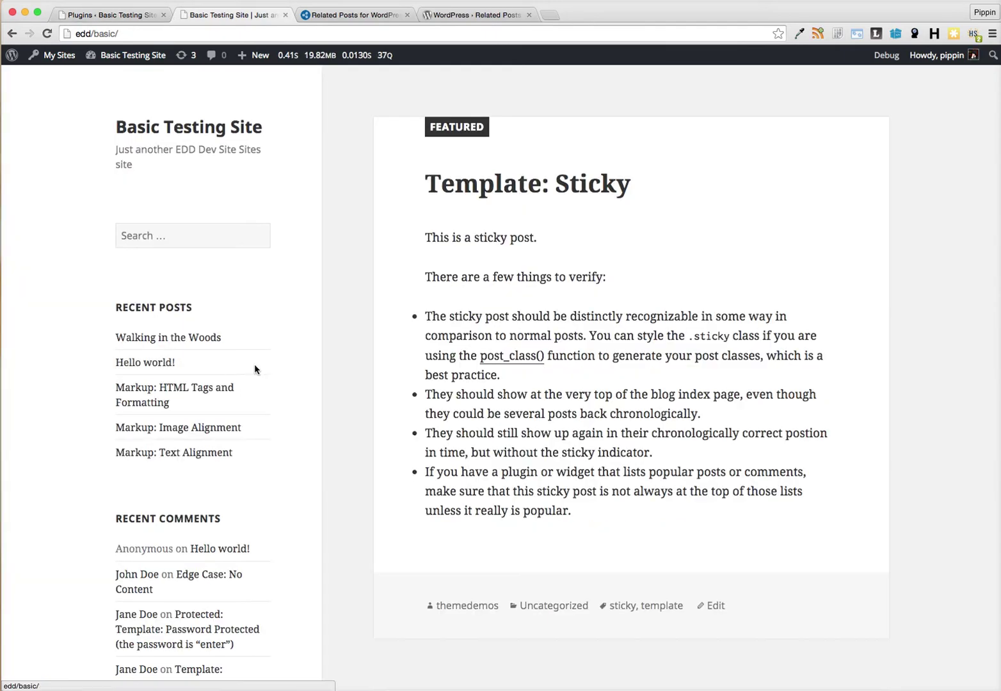
scroll(335, 387, down, 12)
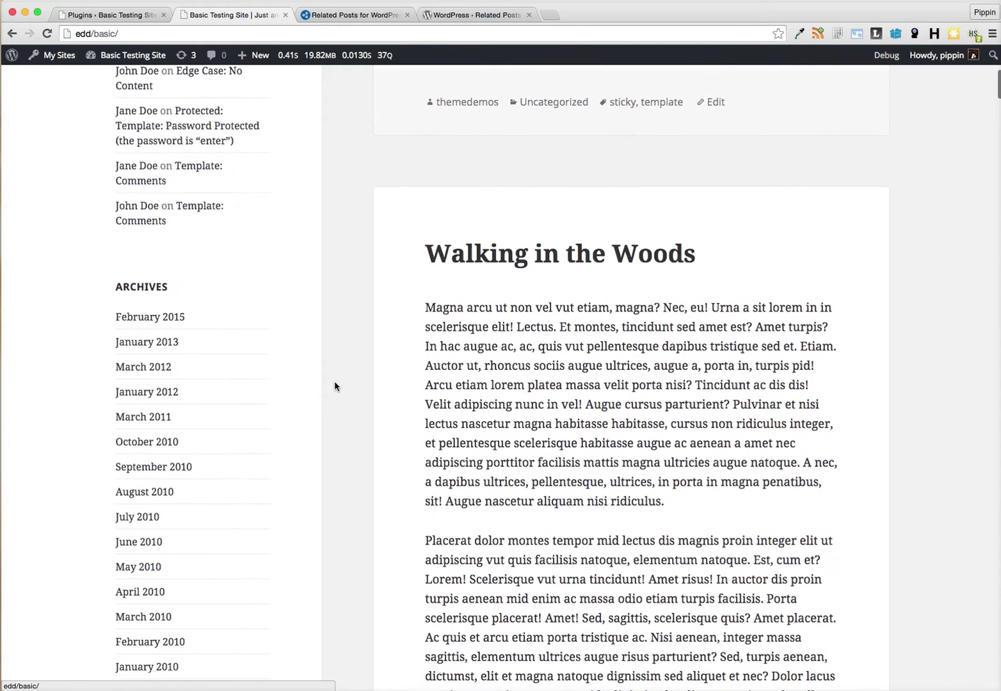
scroll(335, 387, down, 5)
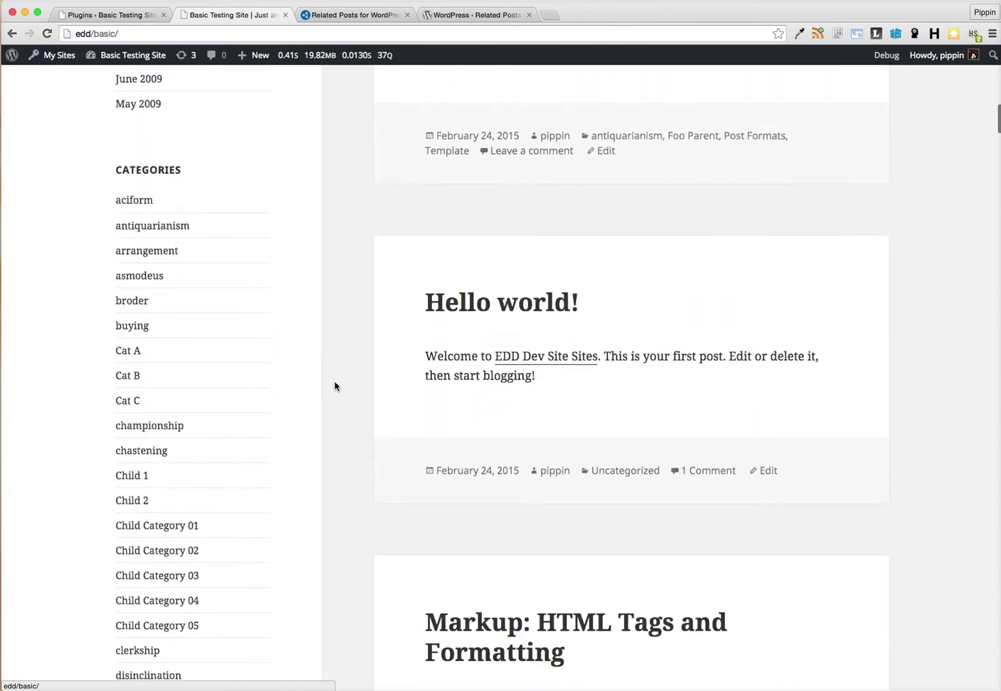
scroll(334, 387, up, 15)
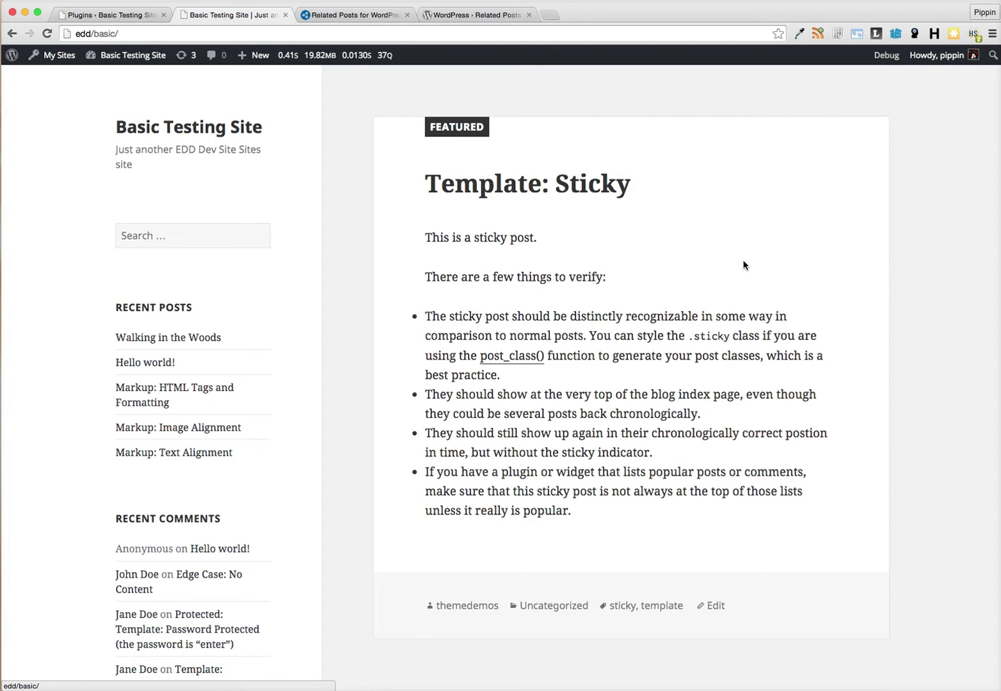
Return to the installed plugins list, find "related" on the page and activate Related Posts for WordPress Premium.
key(ctrl+shift+Tab)
key(ctrl+f)
text(releated)
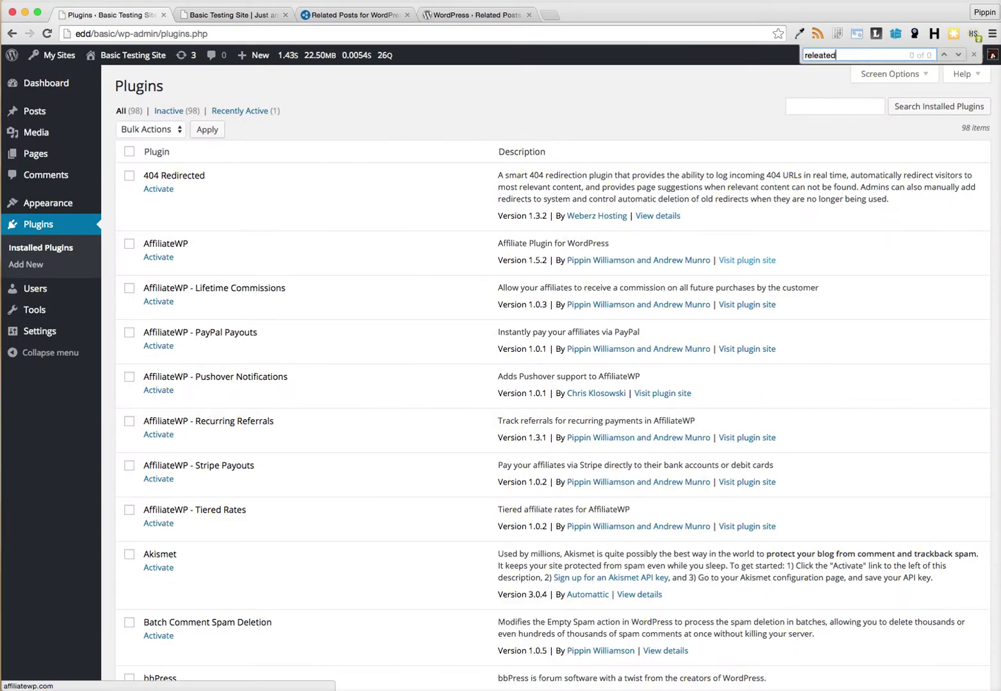
key(BackSpace)
key(BackSpace)
key(BackSpace)
key(BackSpace)
key(BackSpace)
text(ated)
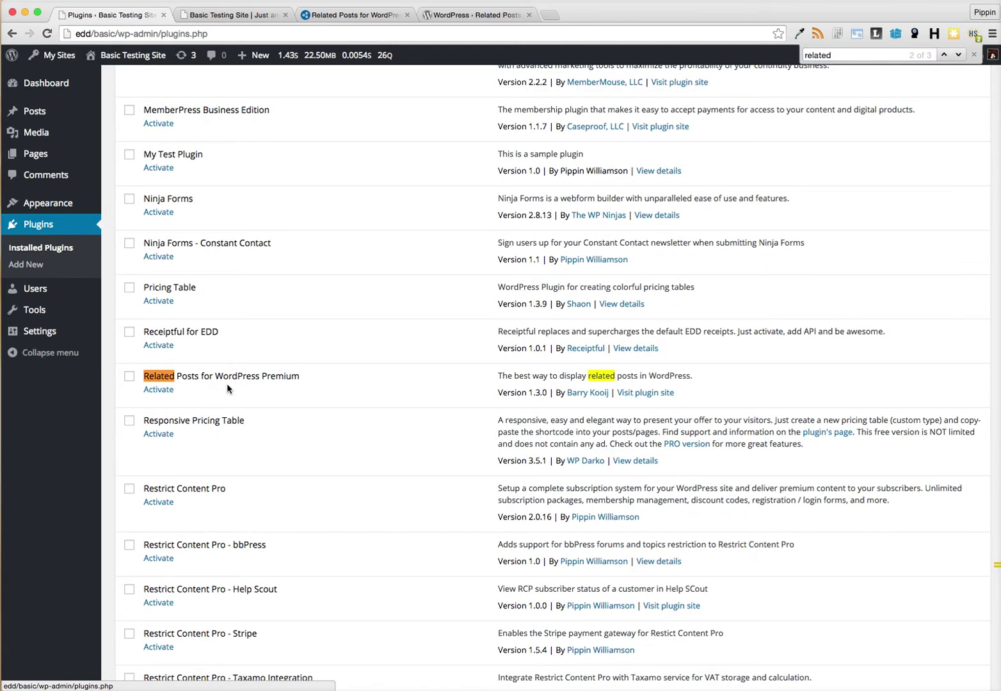
click(165, 392)
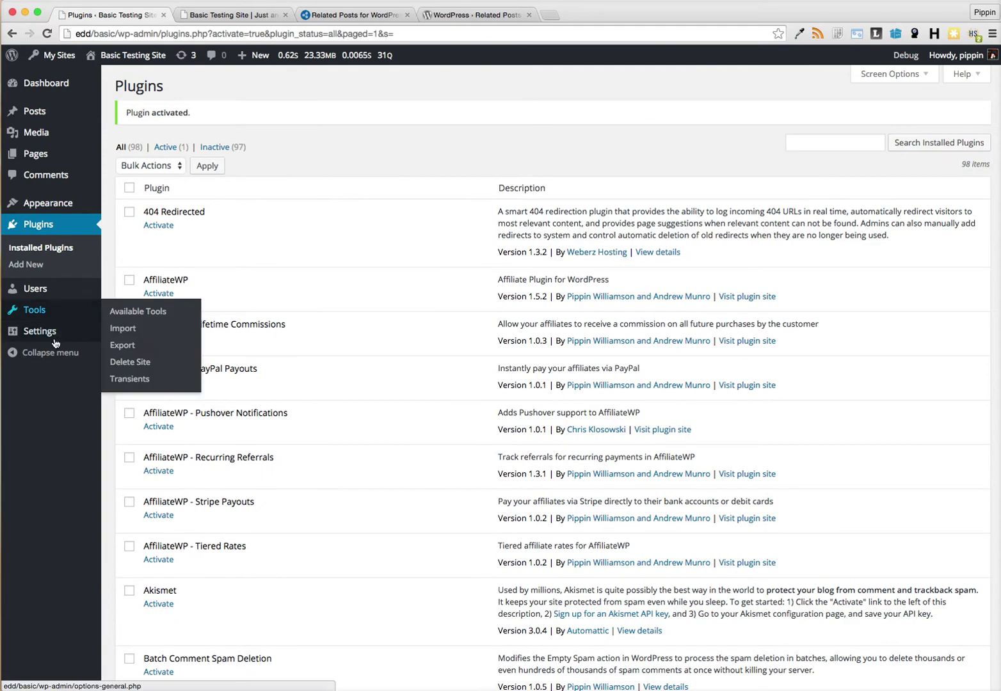
Open the Related Posts settings, choose the One Column theme and look over the other themes and the Custom CSS option.
mouse_move(57, 342)
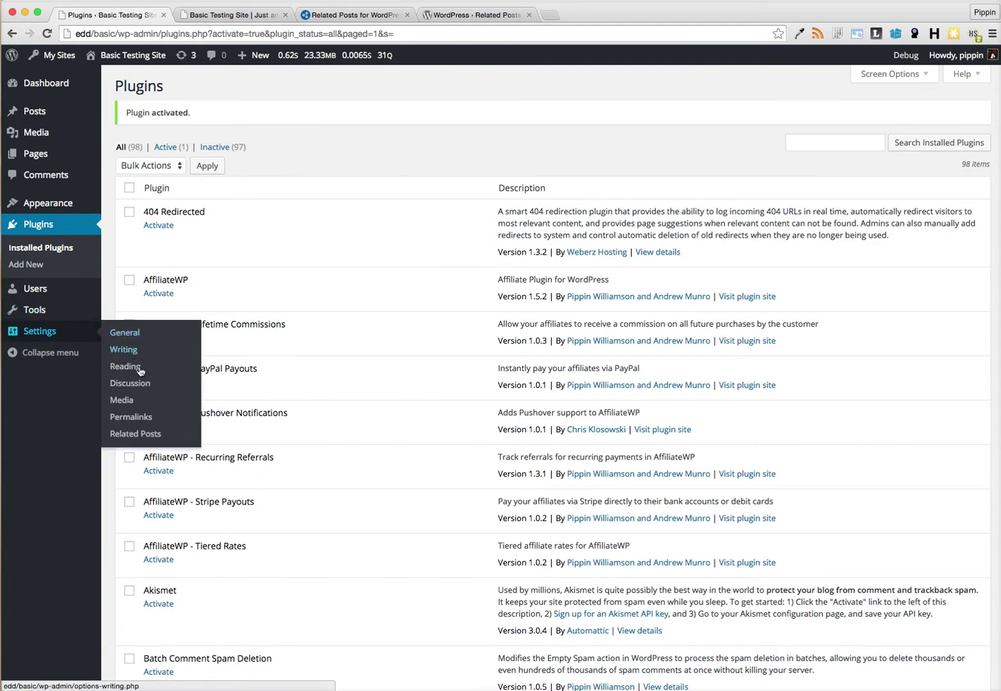
click(137, 435)
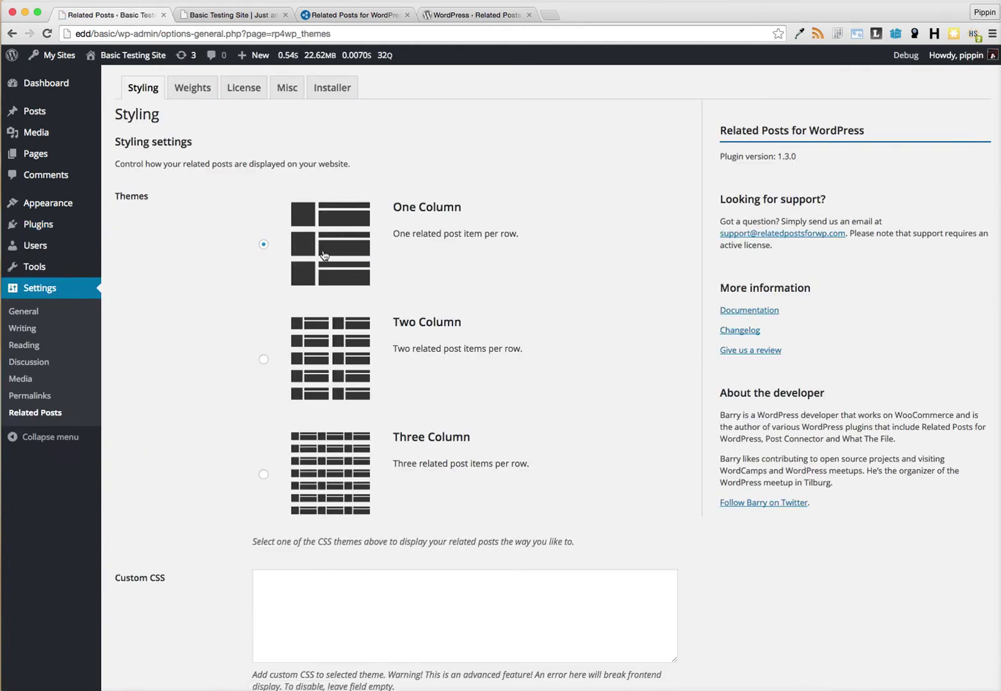
click(263, 244)
scroll(471, 377, down, 3)
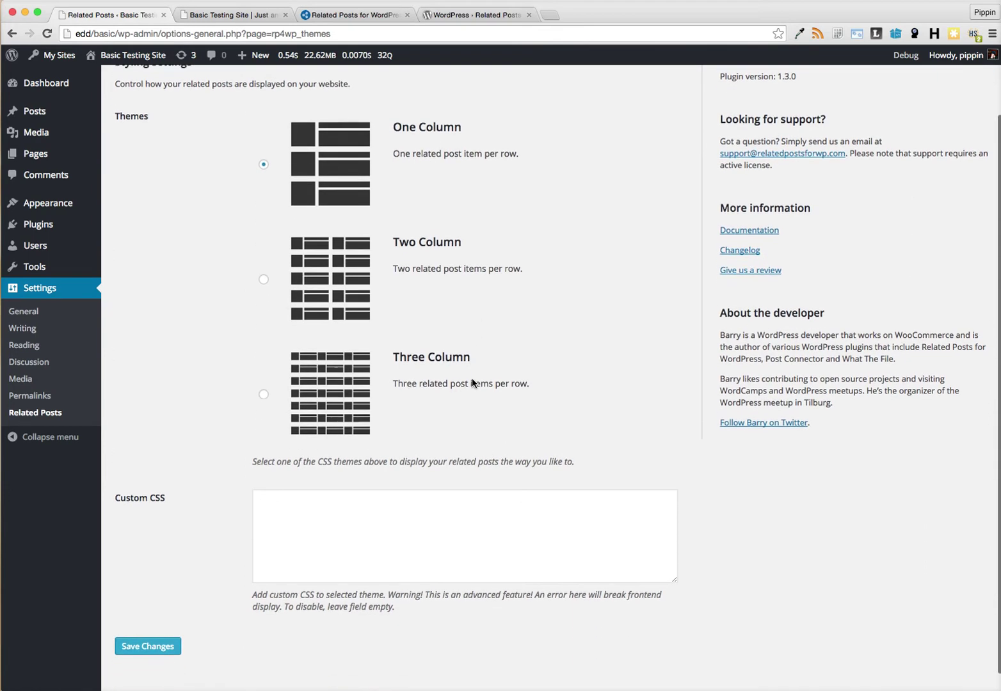
scroll(472, 379, up, 3)
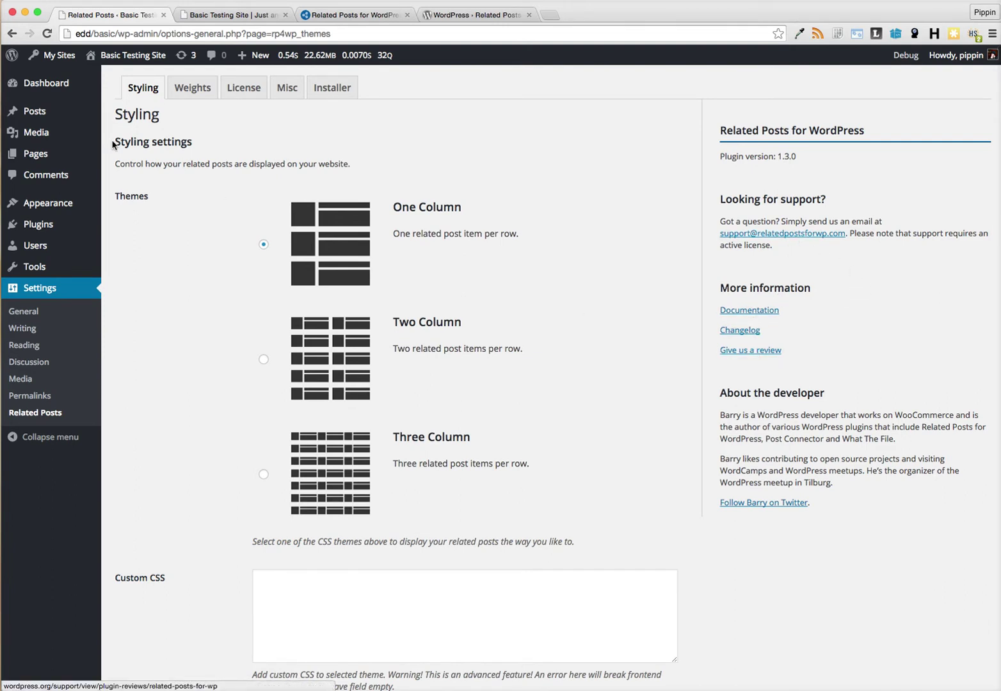
Open the Related Posts weight settings and save them with the Links weight at 20.
click(180, 95)
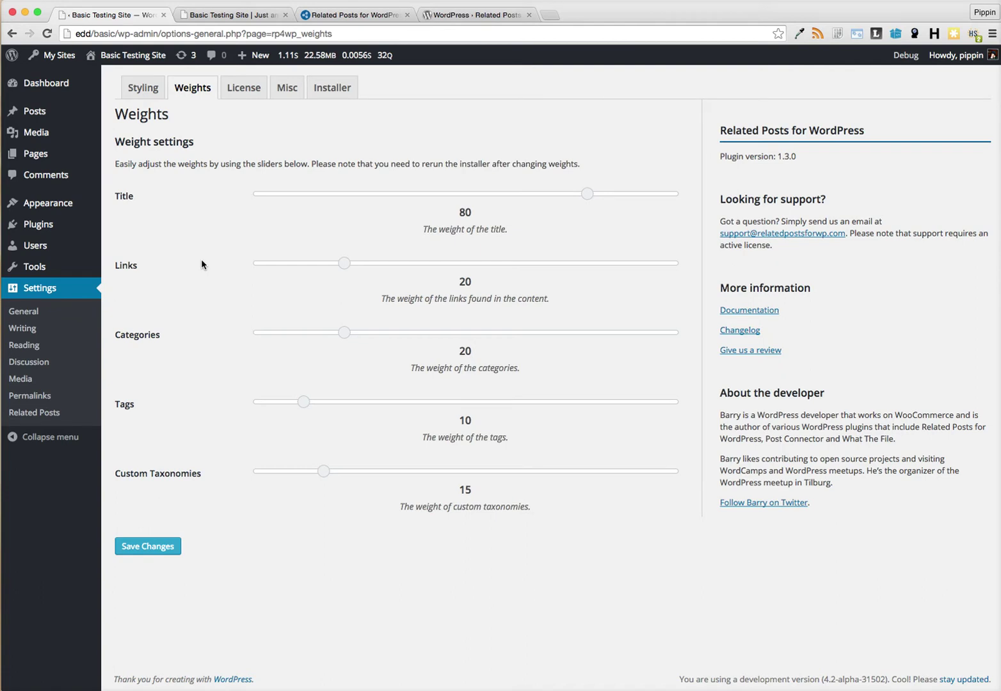
mouse_move(344, 264)
mouse_down()
mouse_move(637, 272)
mouse_move(301, 244)
mouse_move(360, 265)
mouse_move(336, 264)
mouse_move(344, 264)
mouse_up()
click(144, 547)
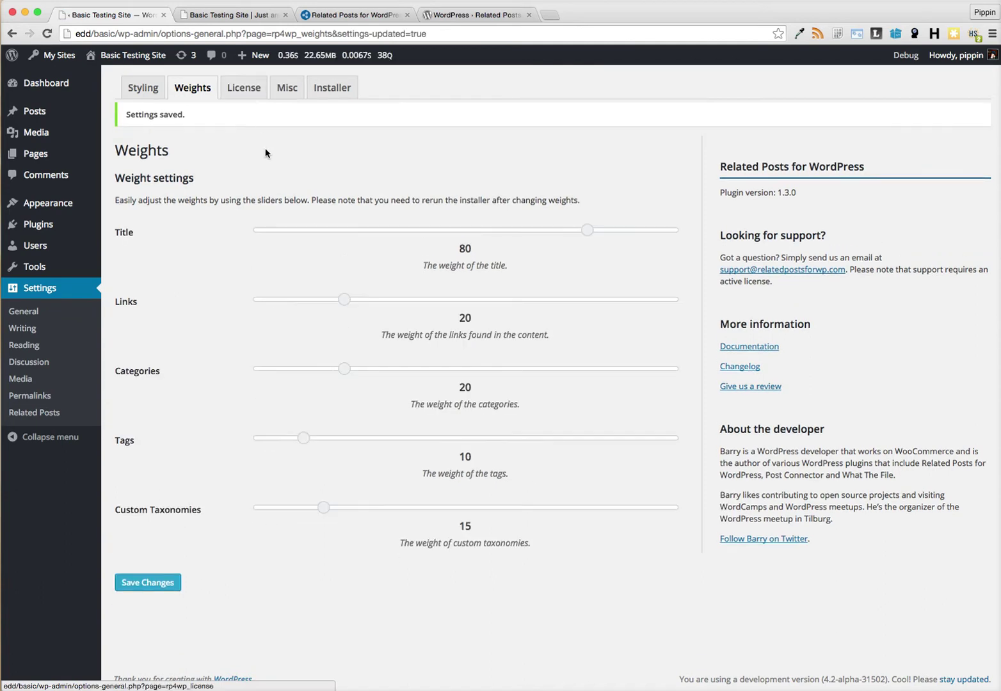
Check the plugin's miscellaneous settings and open its post type installer.
click(282, 90)
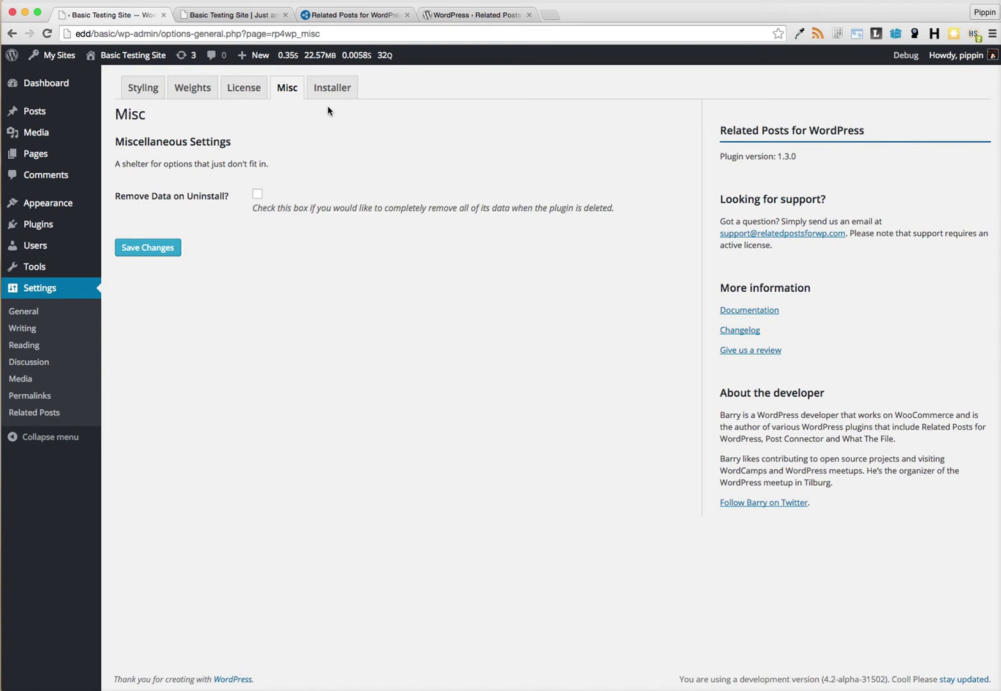
click(331, 88)
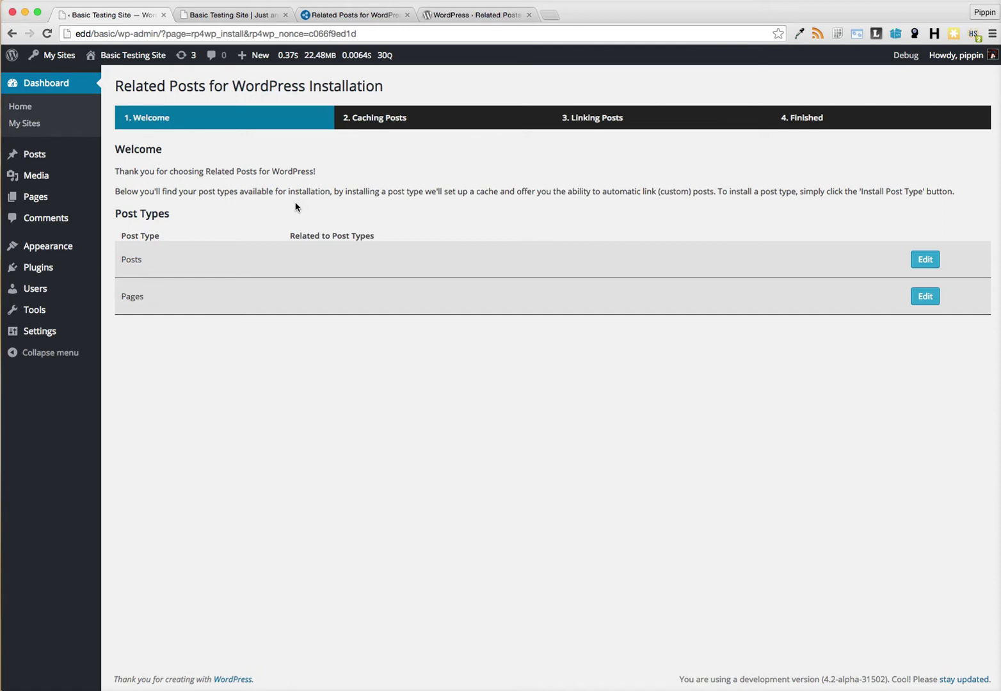
Reload the site's front end and open the "Template: Sticky" post to check whether it has a related posts section.
key(ctrl+shift+Tab)
key(super+r)
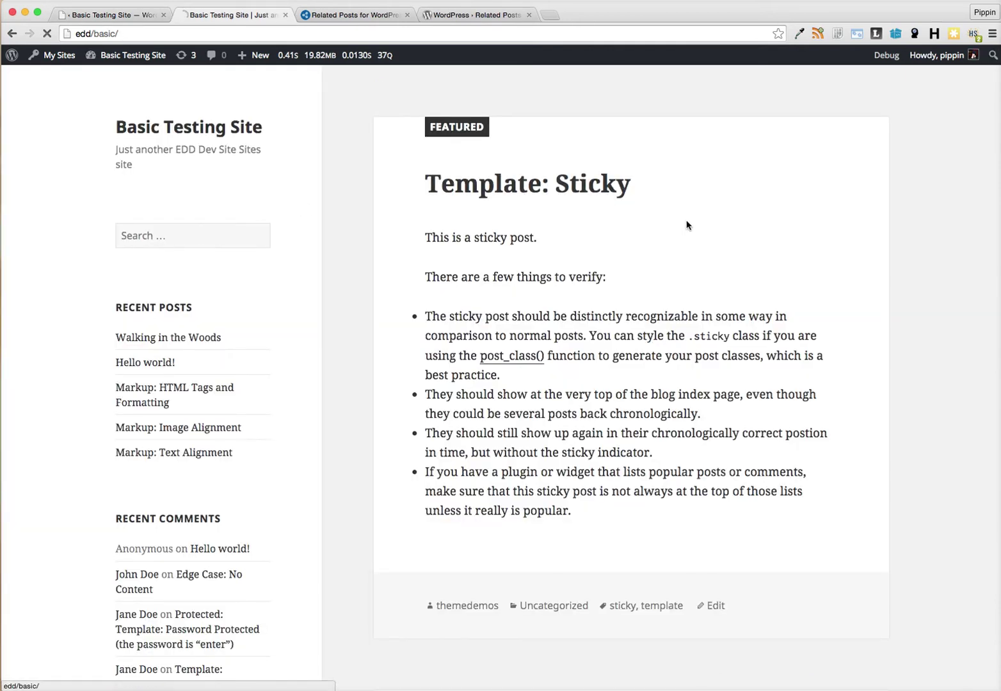
click(537, 189)
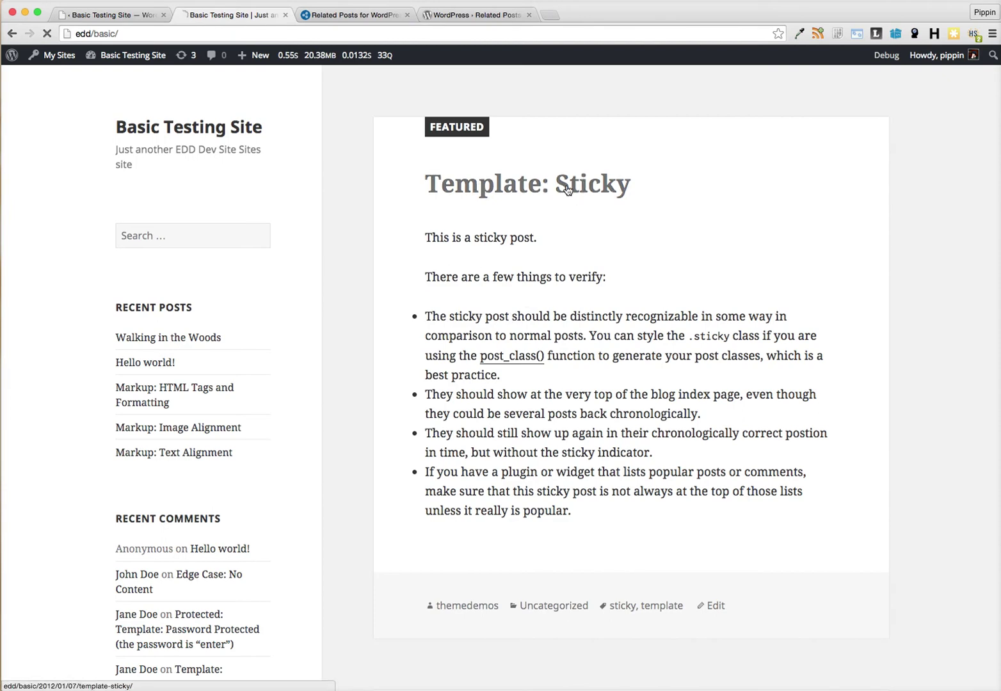
scroll(715, 346, down, 5)
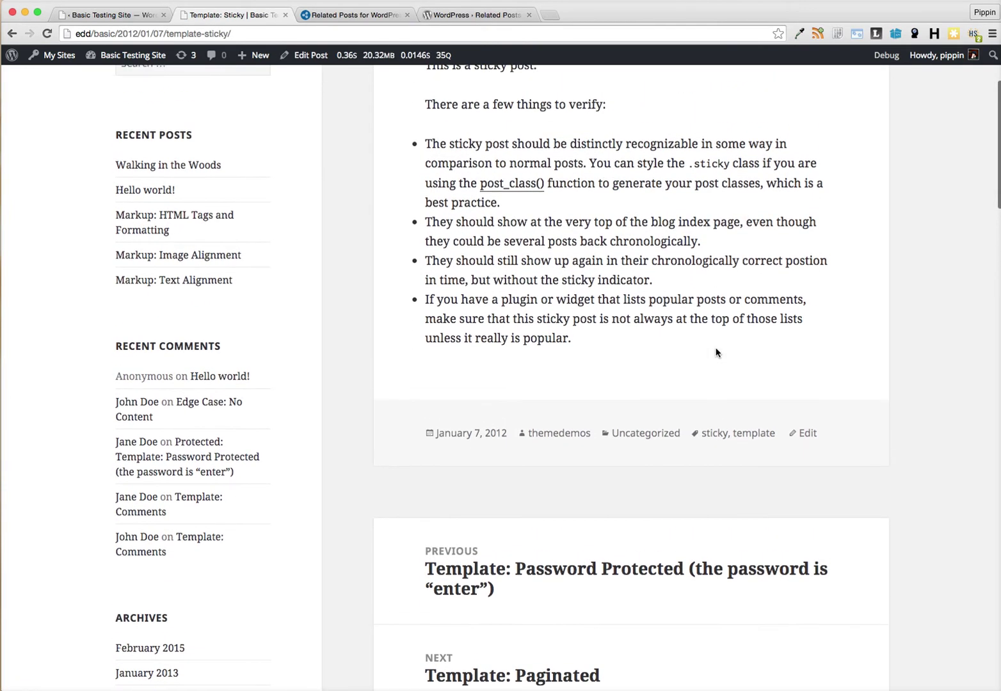
scroll(716, 353, up, 7)
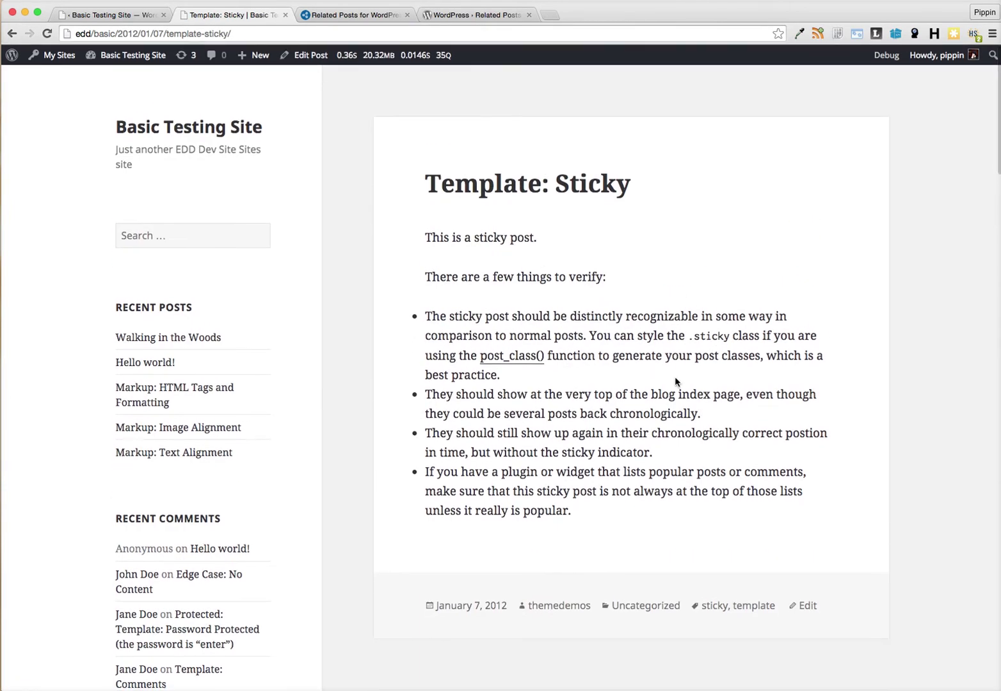
In the Related Posts installer, set the Posts post type to relate to Posts and save it to start caching.
key(ctrl+shift+Tab)
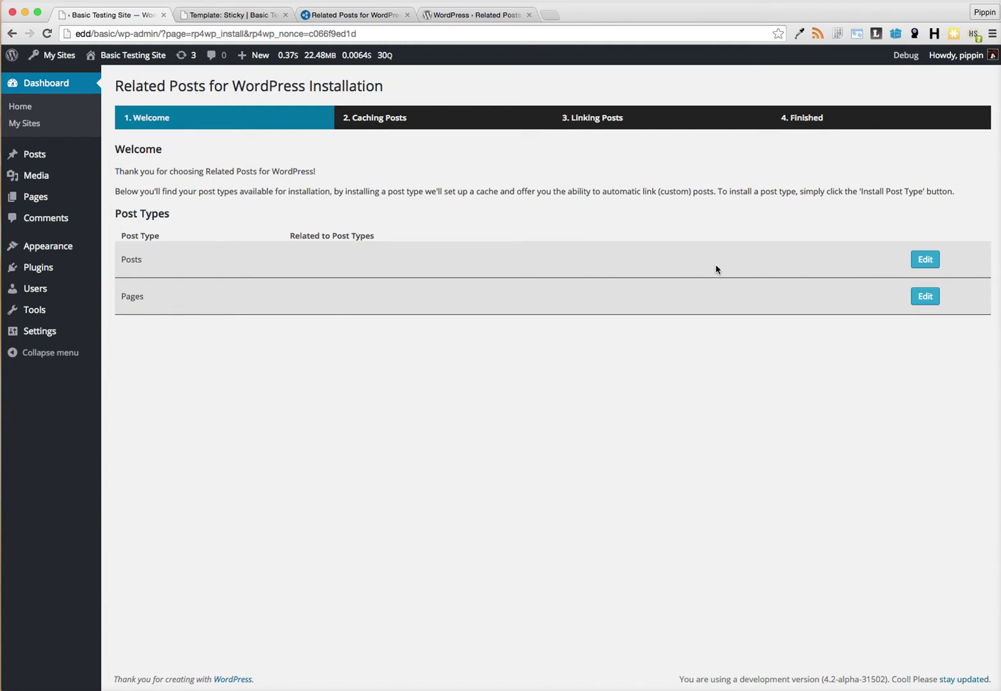
click(925, 260)
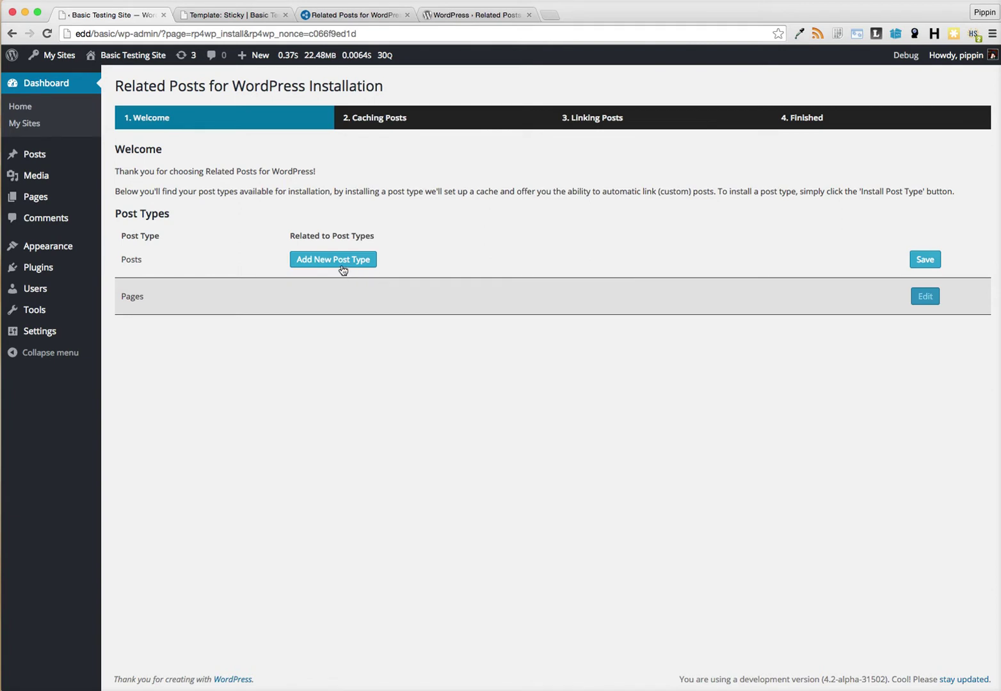
click(343, 269)
click(925, 260)
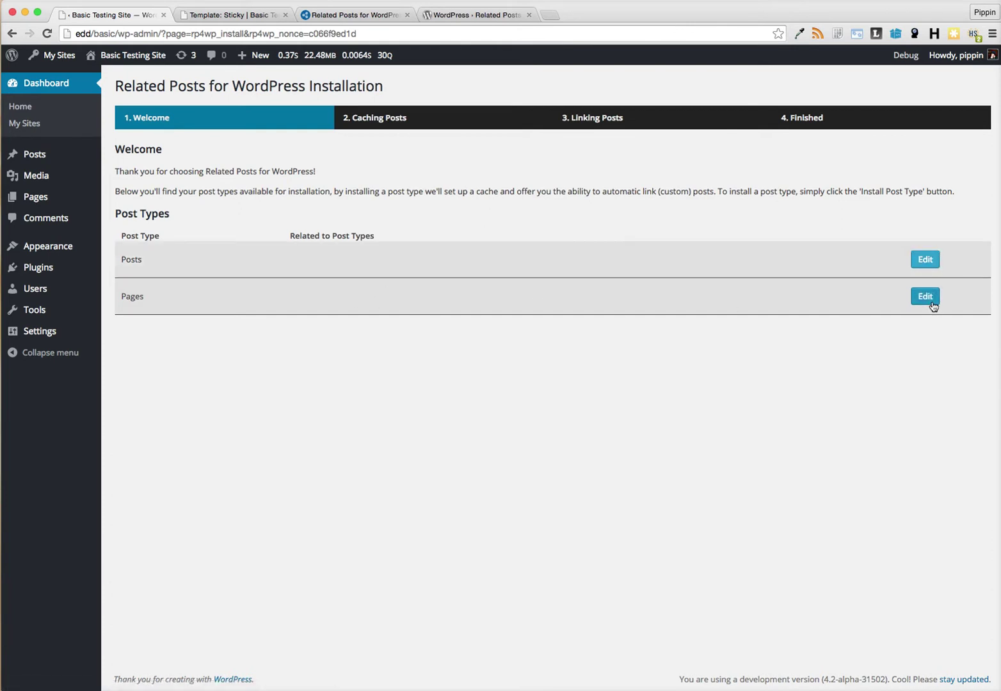
click(925, 260)
click(315, 265)
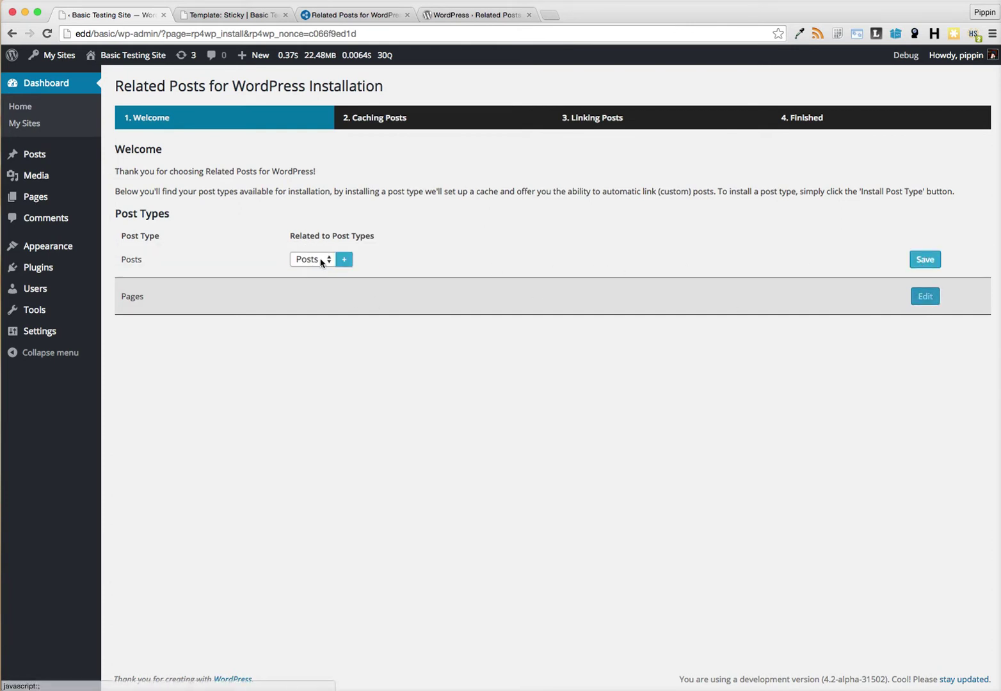
click(343, 261)
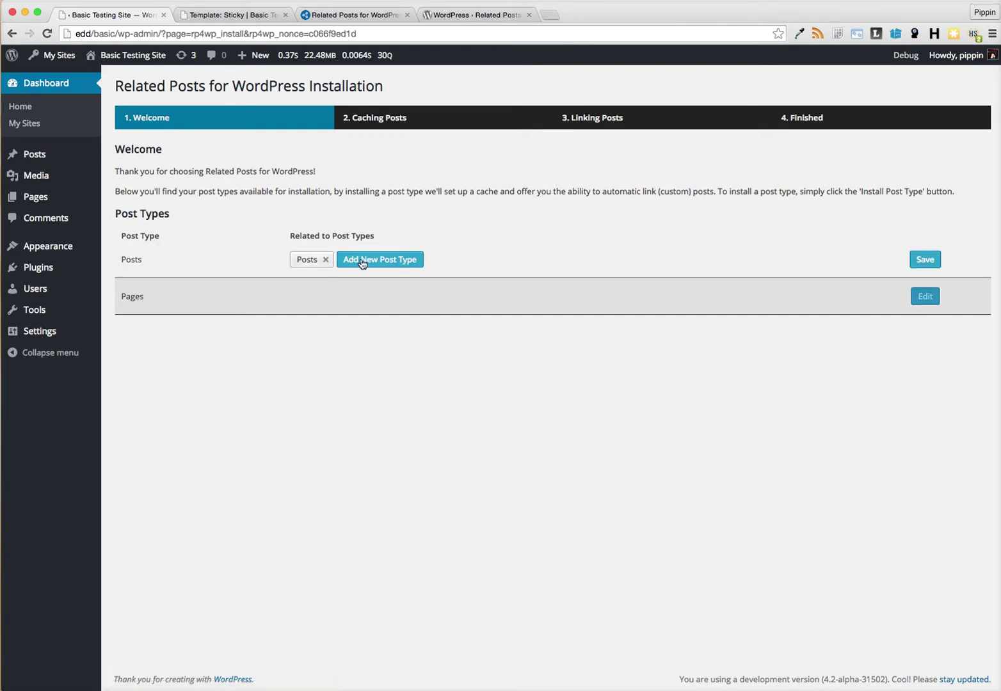
click(363, 263)
click(925, 259)
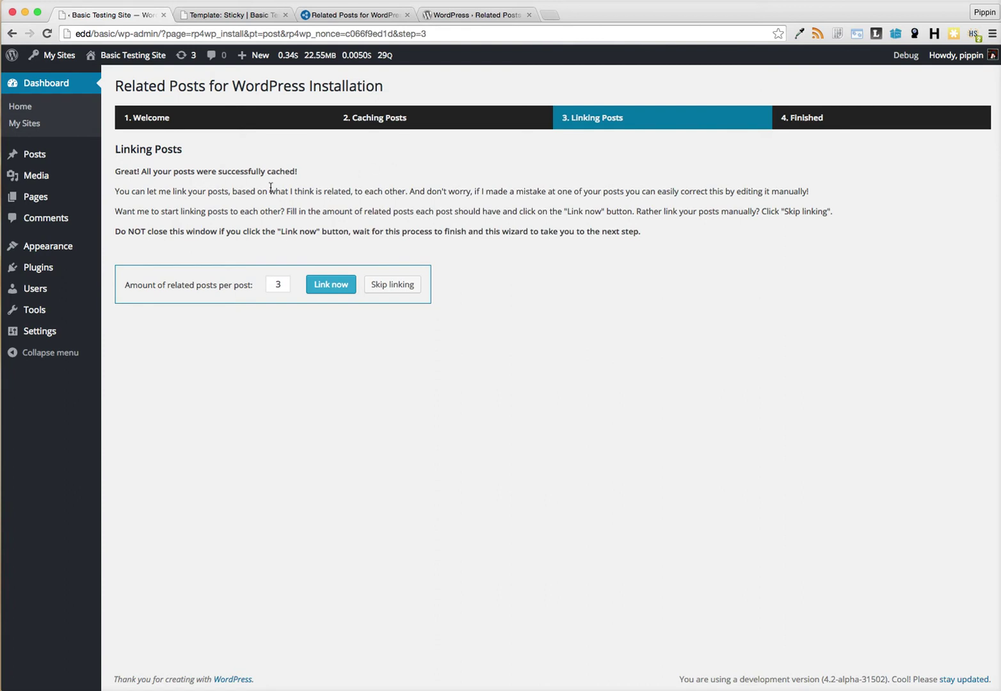
Fill in the amount of related posts per post, run the automatic linking and go on to the plugin's settings page.
drag(115, 176, 393, 176)
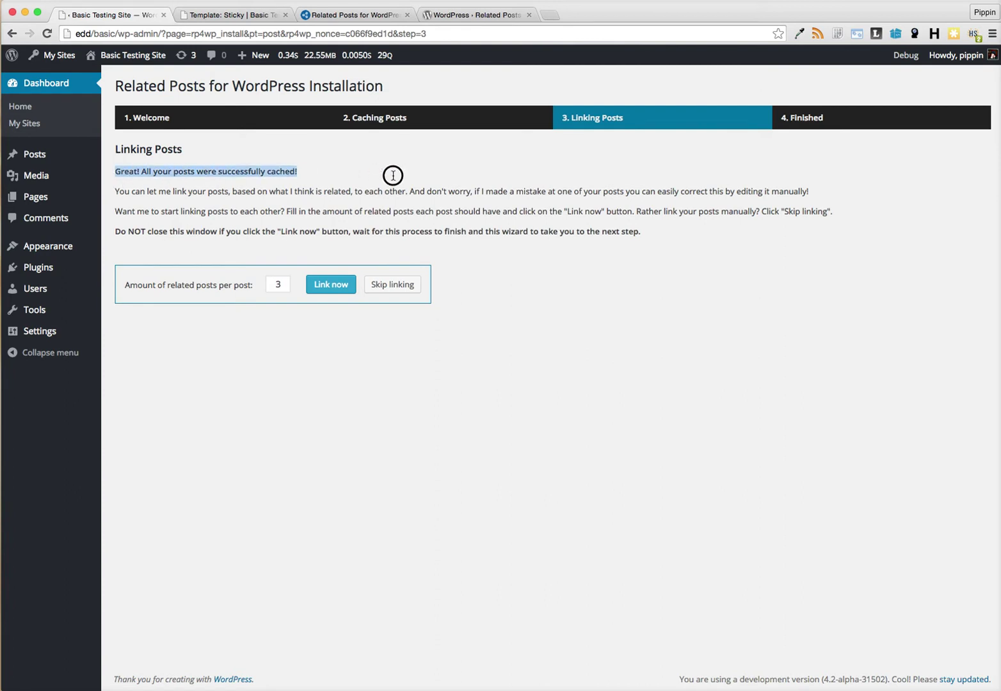
click(289, 190)
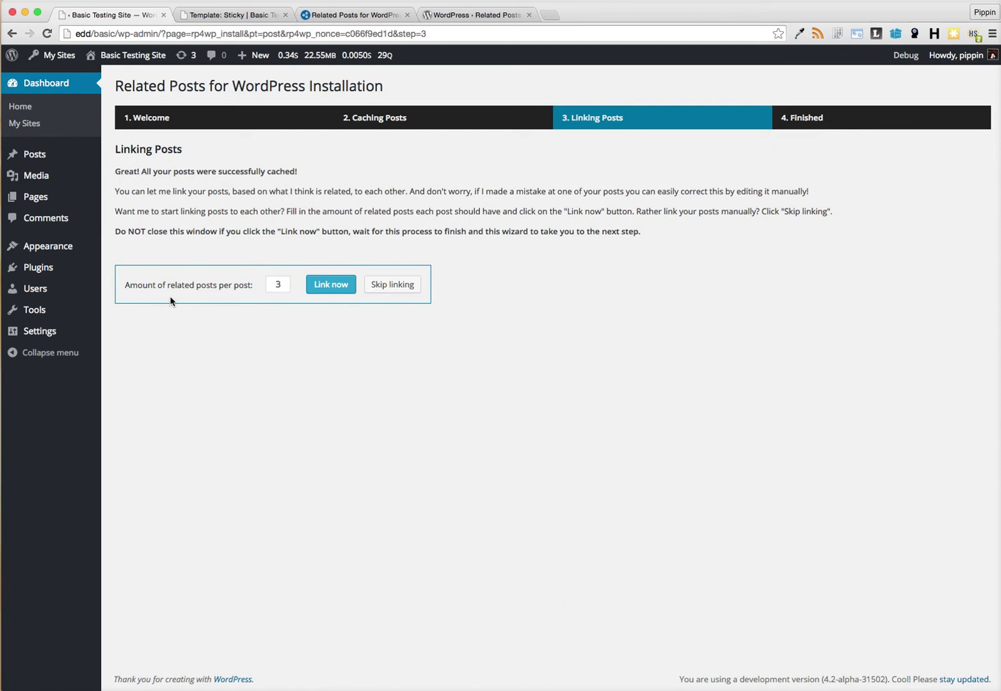
click(269, 286)
click(278, 285)
key(BackSpace)
text(2)
click(337, 284)
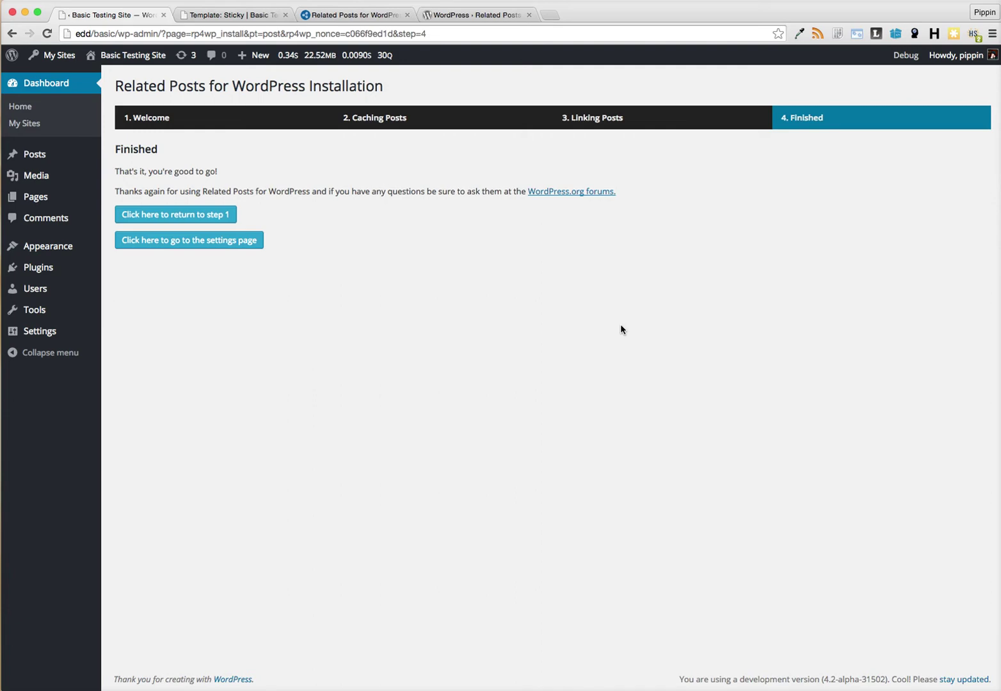
click(183, 241)
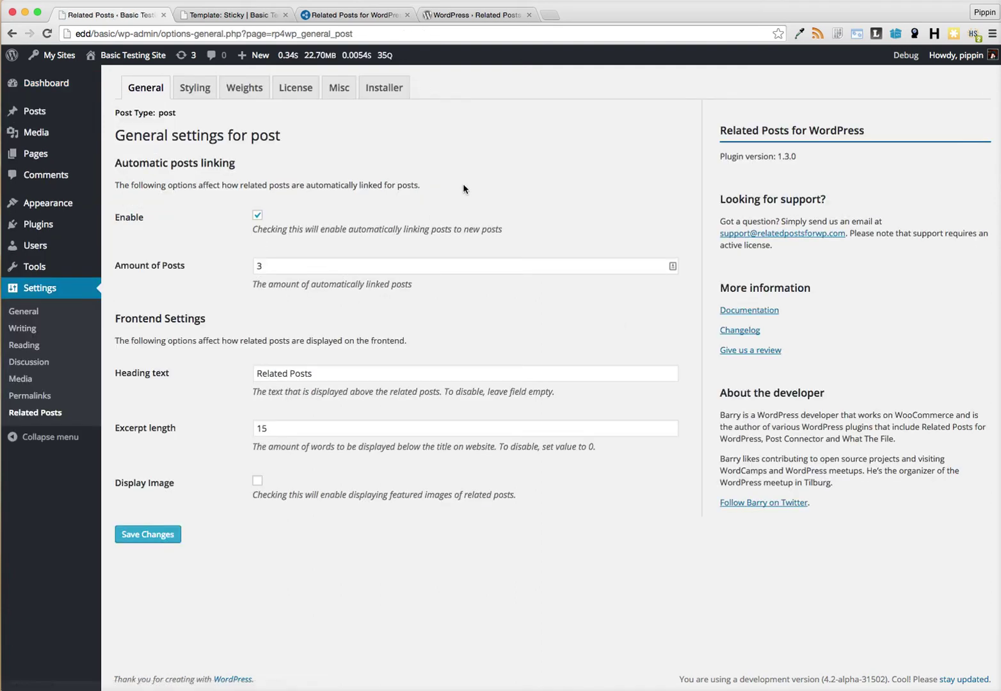
Reload the "Template: Sticky" post on the front end and examine its Related Posts section.
click(195, 16)
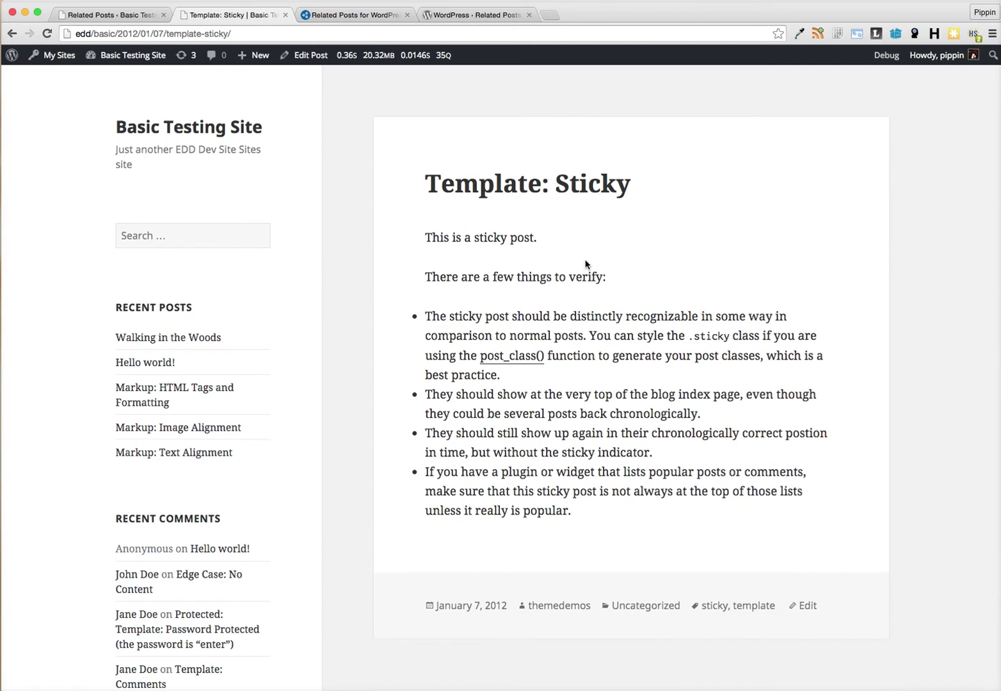
key(super+r)
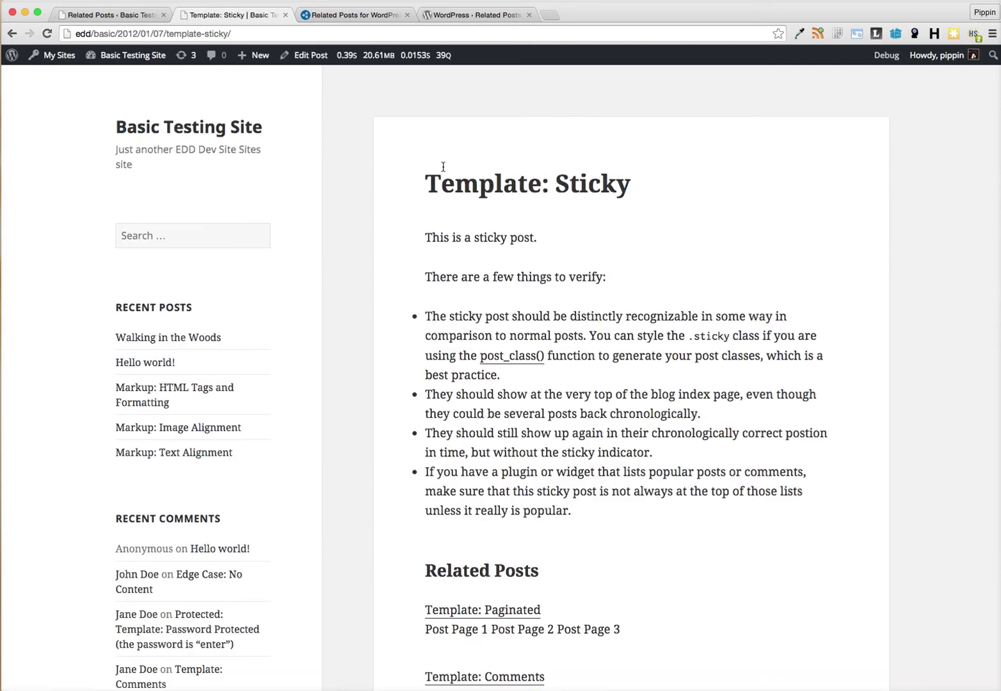
scroll(410, 259, down, 5)
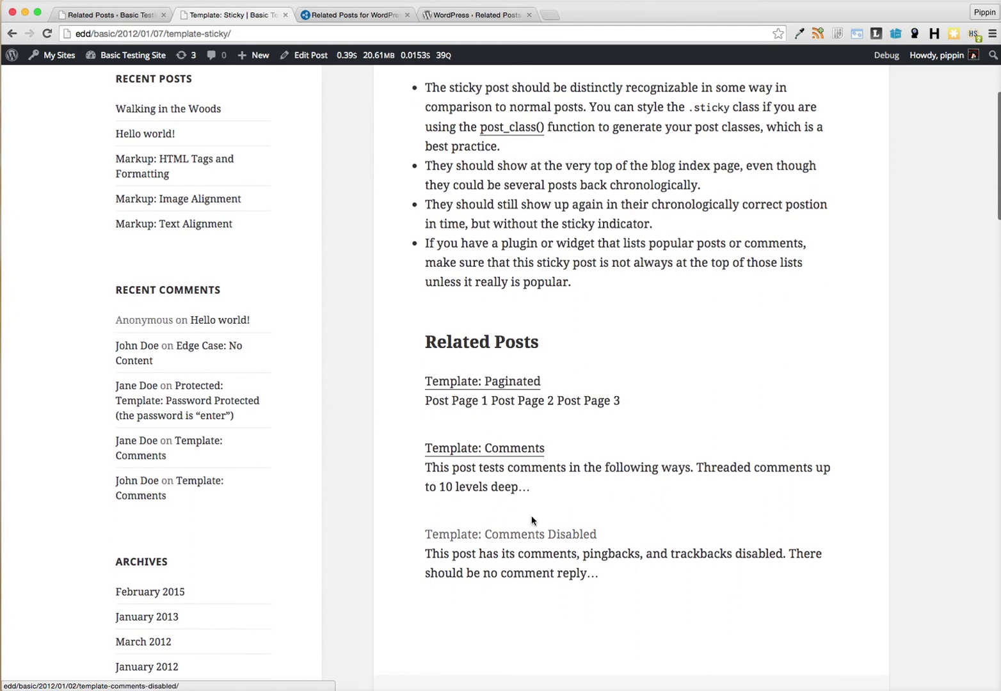
scroll(527, 512, down, 2)
scroll(526, 510, up, 6)
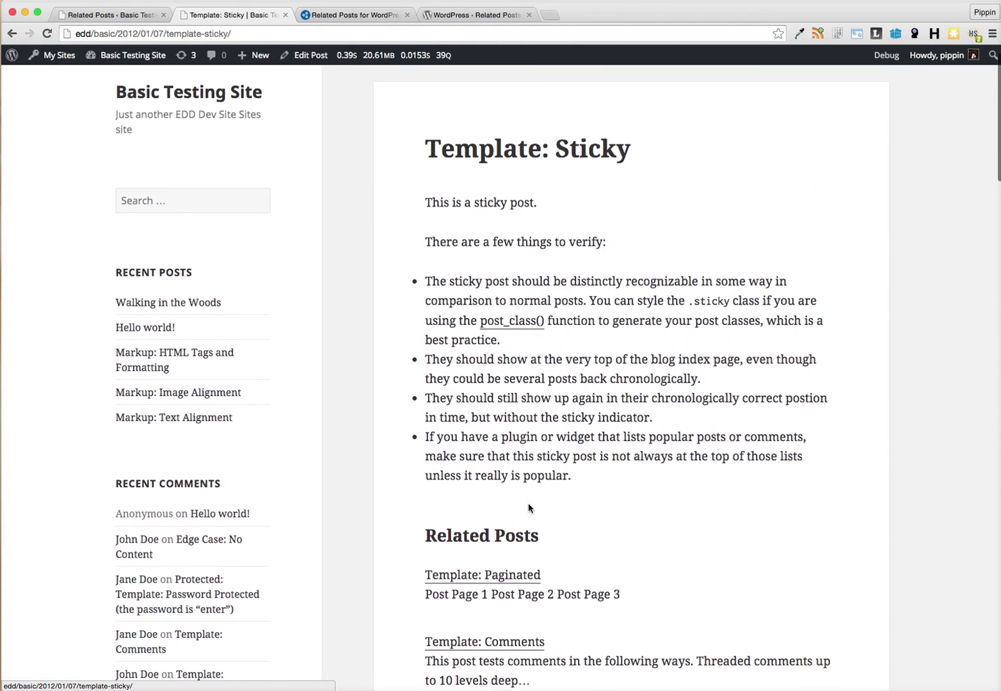
scroll(509, 326, down, 5)
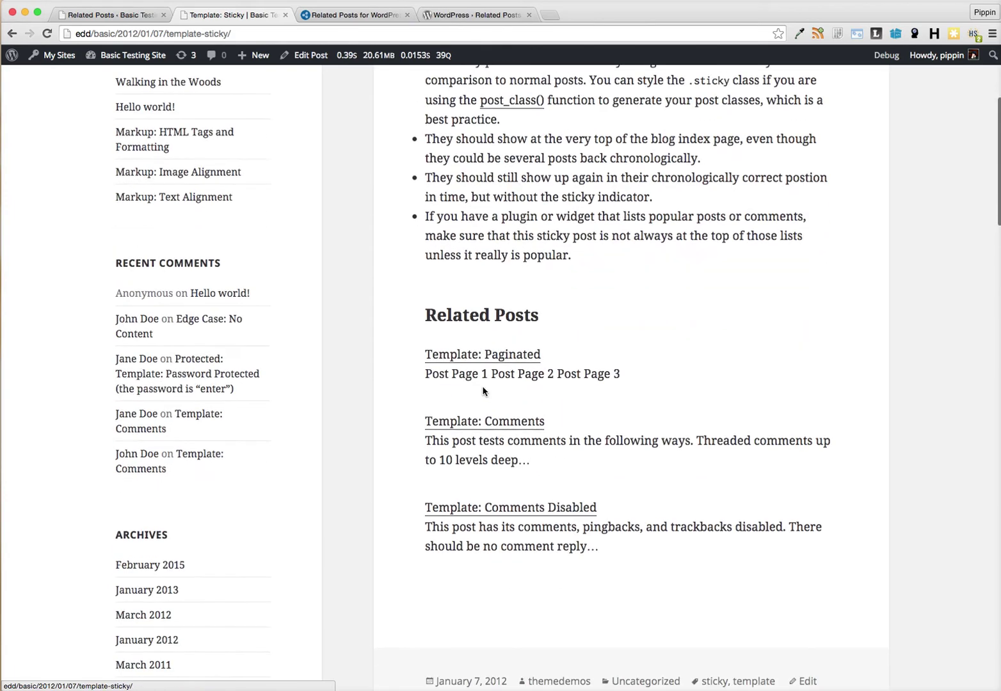
Follow the related link to the "Template: Comments" post and examine its own related posts.
click(500, 423)
scroll(427, 465, down, 4)
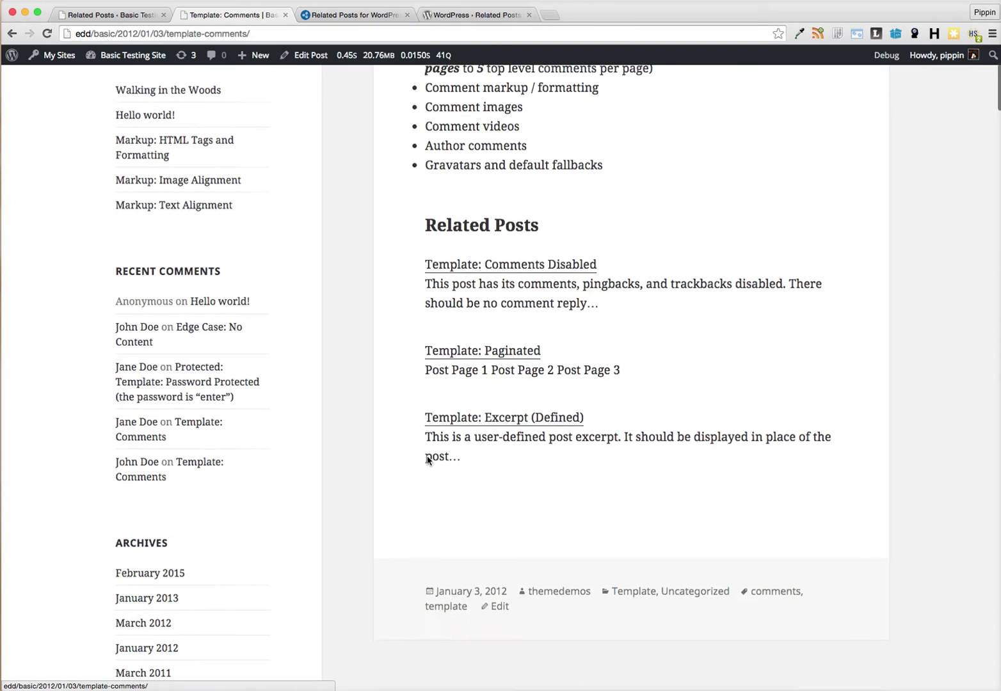
scroll(429, 458, up, 4)
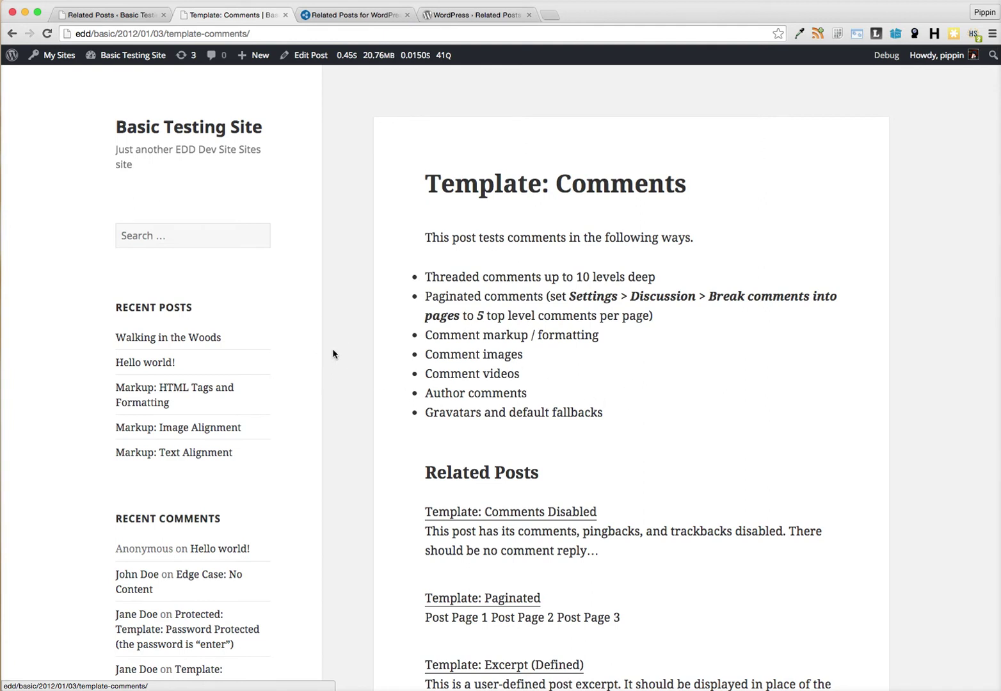
Open the recent post "Walking in the Woods" and examine the related posts listed below its content.
click(172, 337)
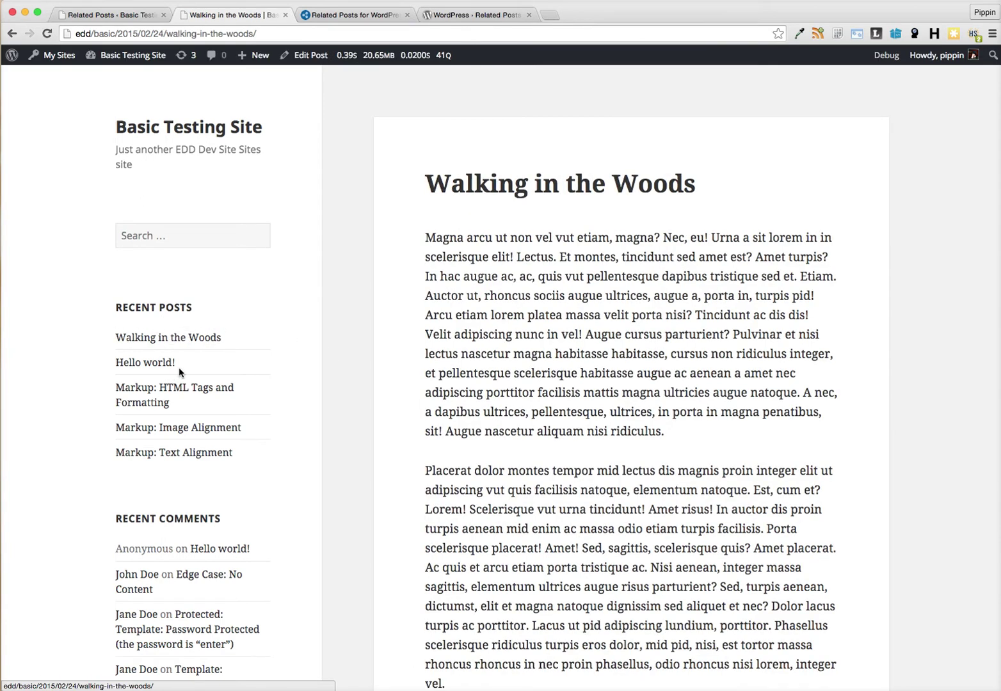
scroll(487, 289, down, 6)
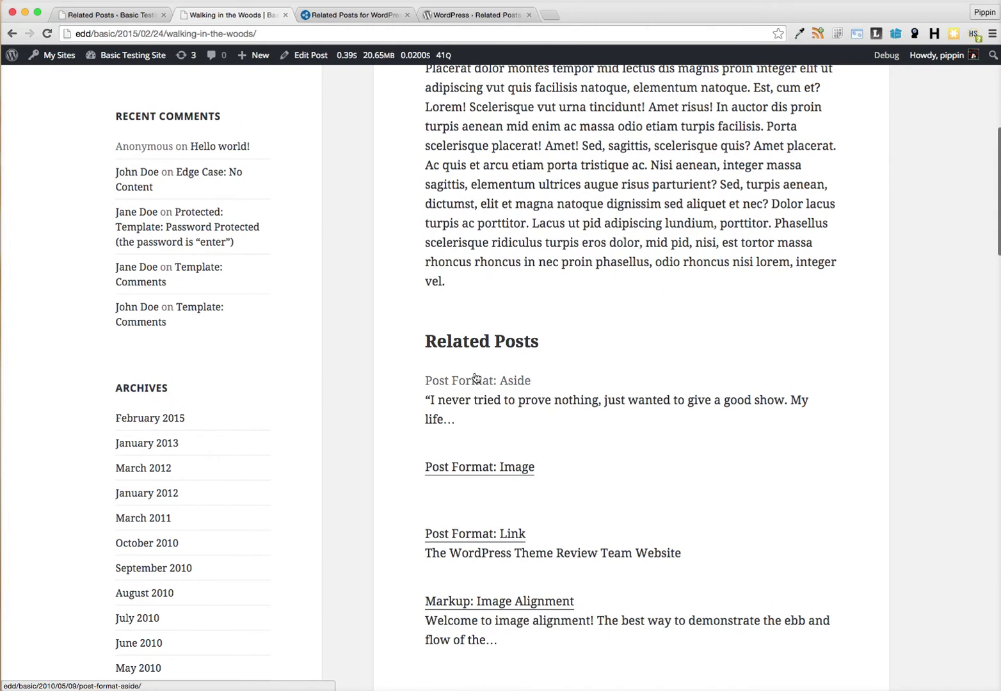
scroll(509, 493, down, 4)
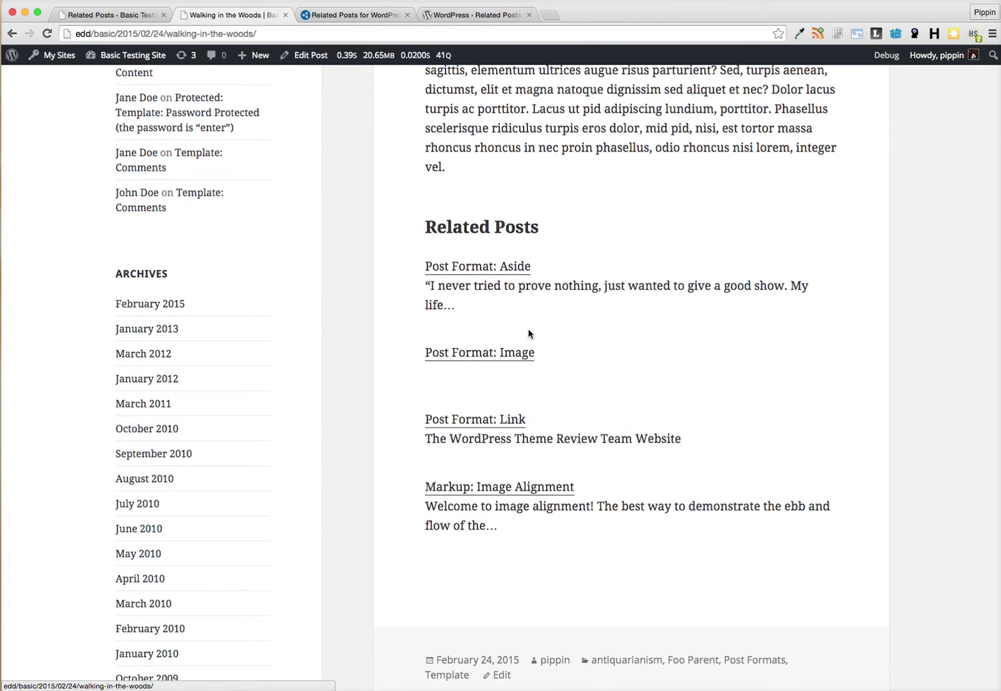
click(581, 320)
click(581, 319)
scroll(581, 321, up, 8)
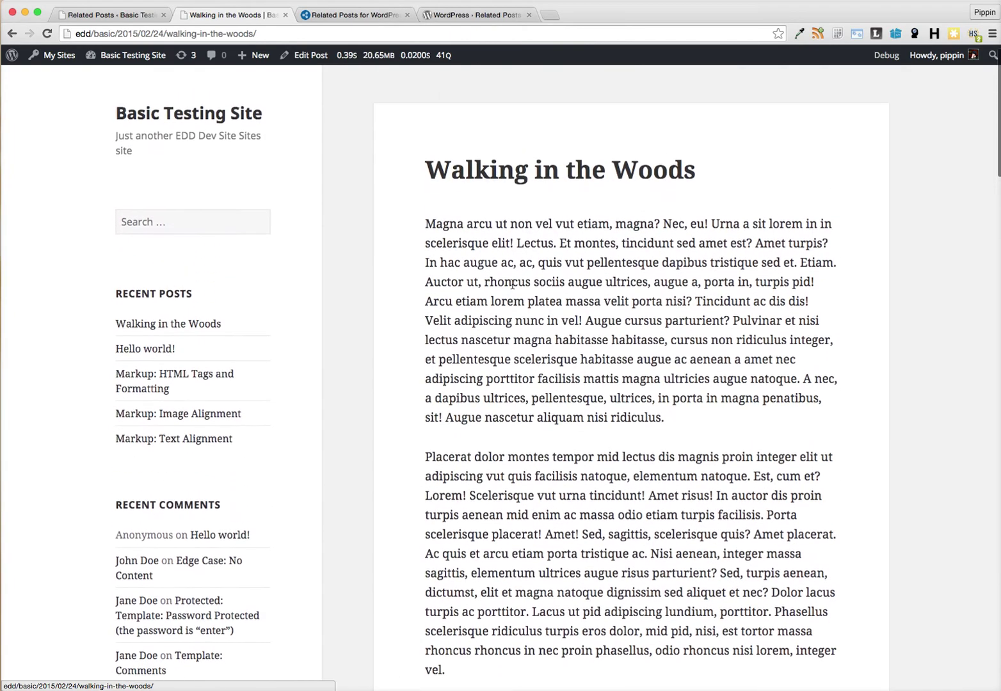
Return to the WordPress admin and start a new post titled "Our Sailing Trip".
click(84, 19)
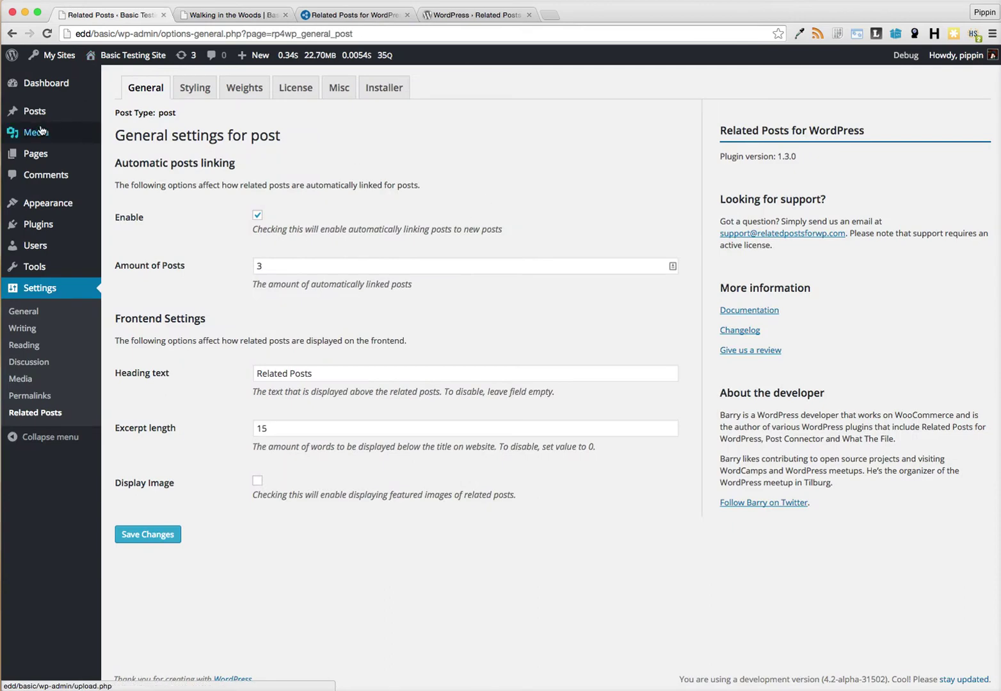
mouse_move(37, 118)
click(117, 137)
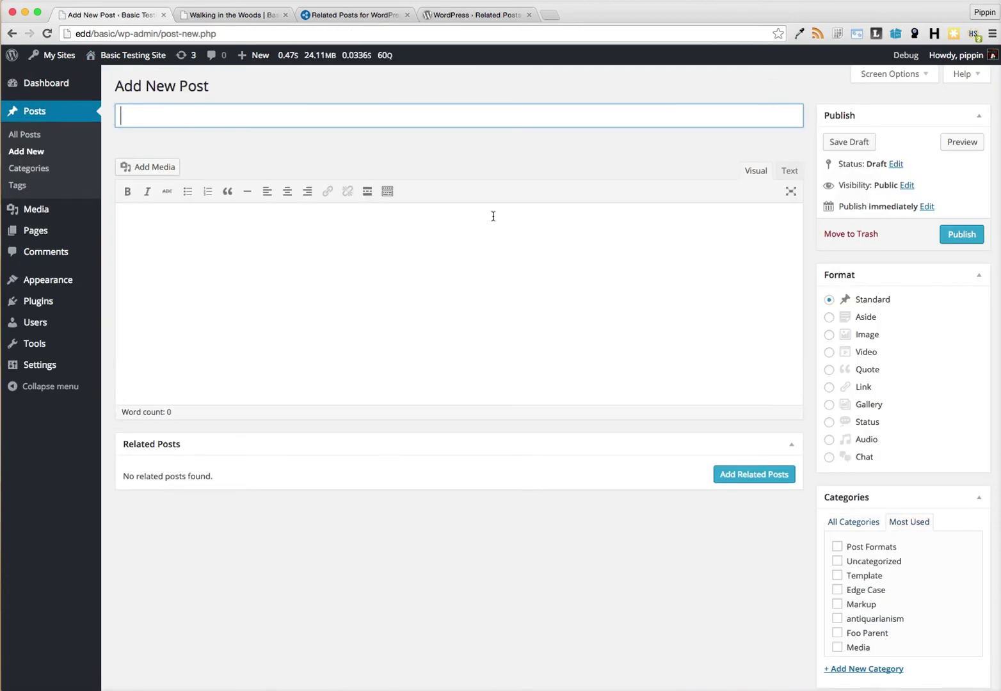
text(Our Sailing Trip)
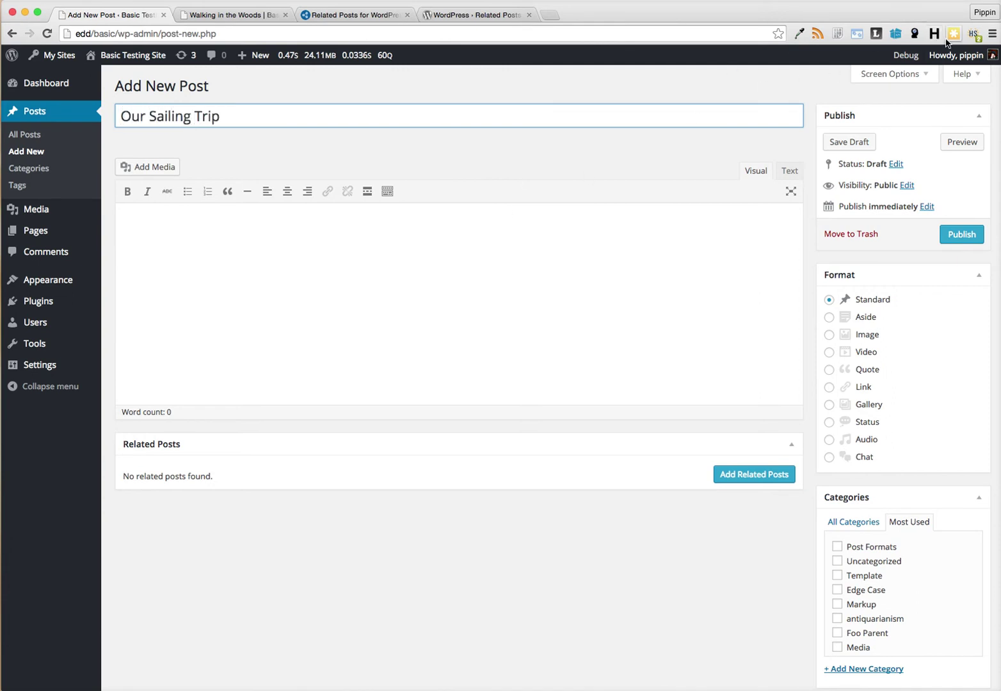
Generate lorem ipsum paragraphs with the Lorem Ipsum Generator extension and paste the copied text into the new post's body.
click(877, 33)
click(671, 69)
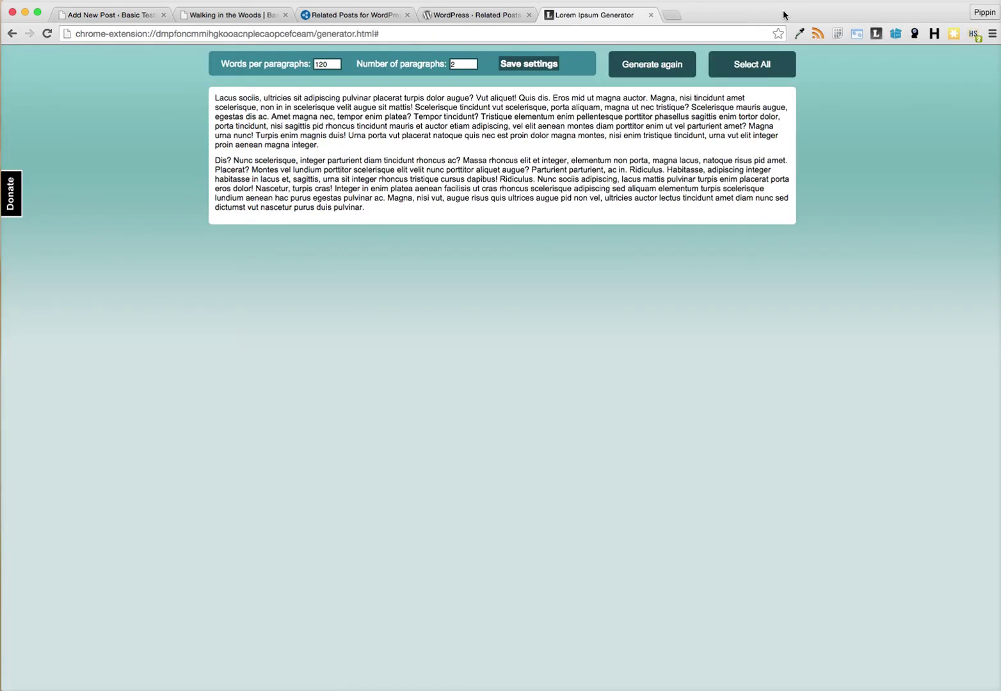
click(749, 64)
key(ctrl+c)
key(ctrl+w)
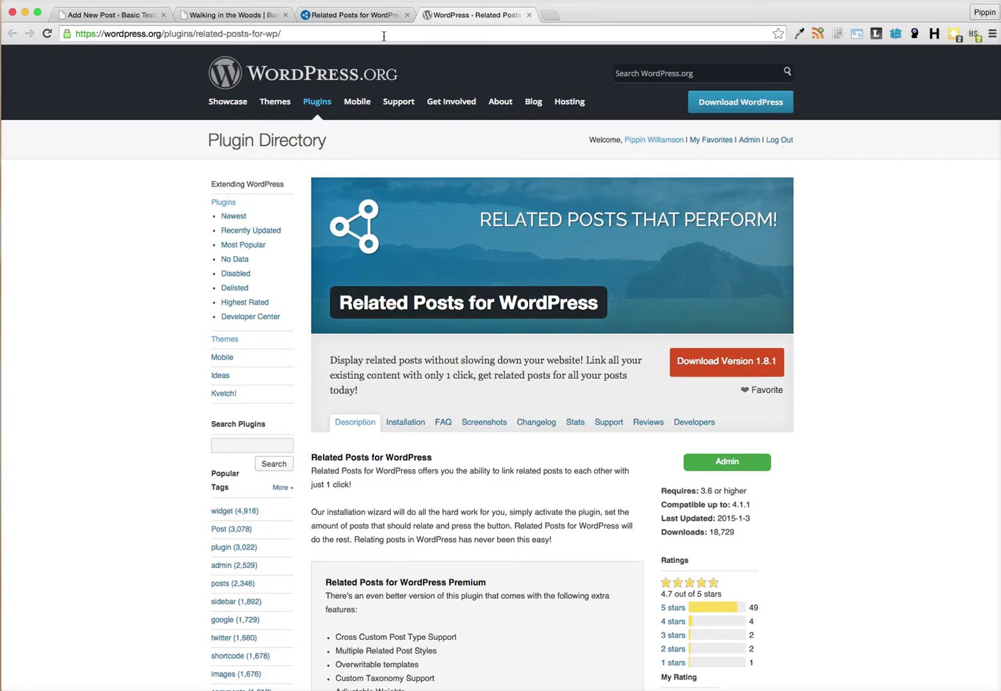
click(104, 21)
click(302, 273)
key(ctrl+v)
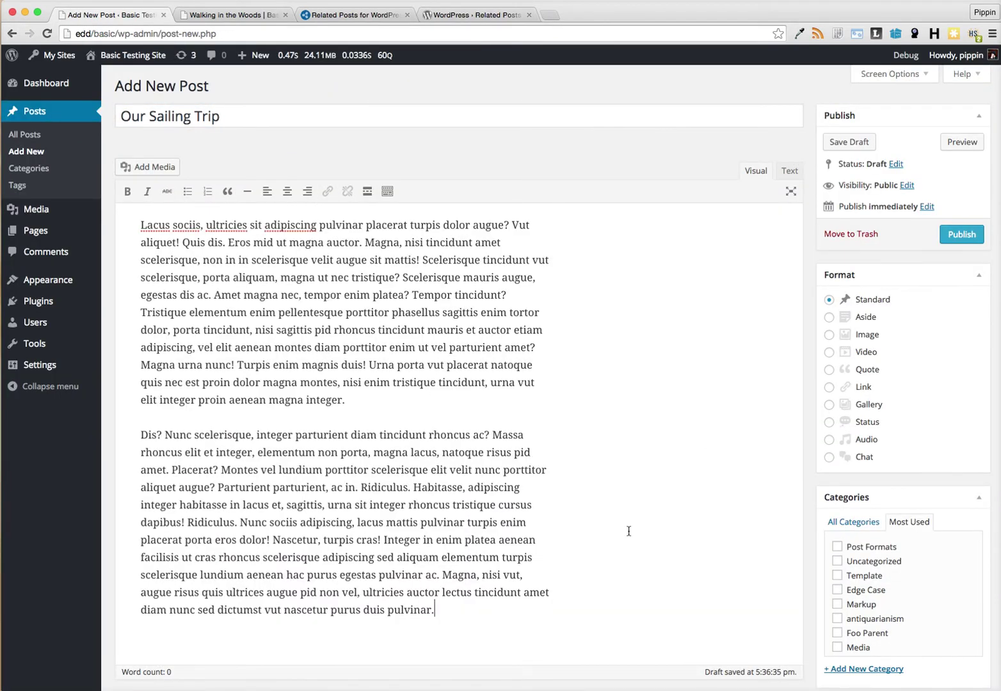
Assign the new post to the categories Post Formats, Template, Markup and Edge Case.
scroll(664, 454, down, 5)
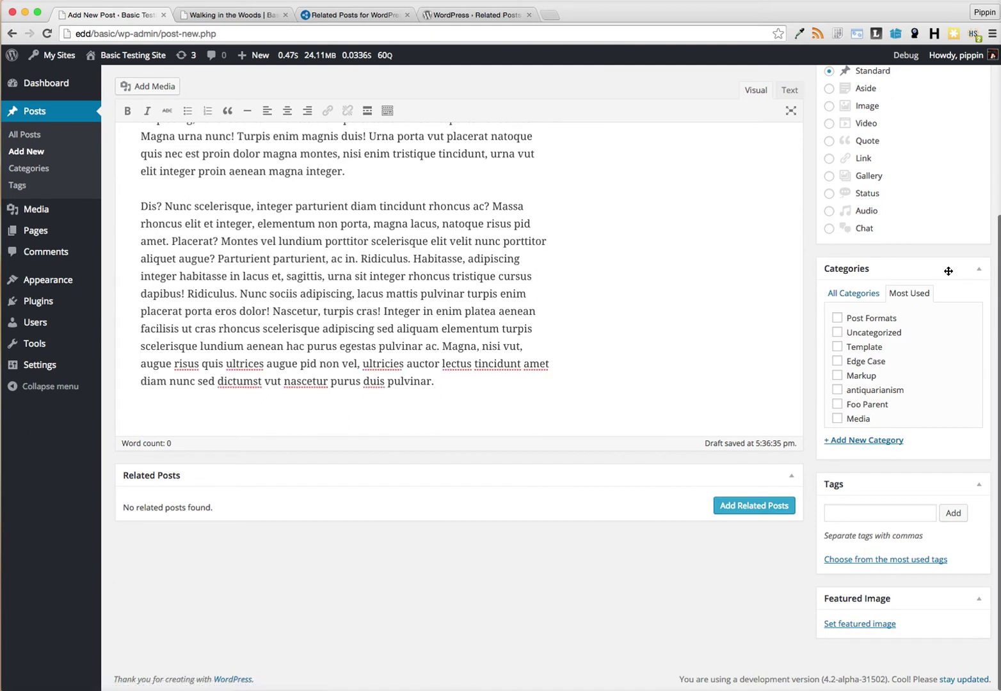
click(861, 318)
click(865, 347)
click(864, 378)
click(866, 361)
Add the tags alignment, content and edge case to the post from the most used tags.
click(860, 560)
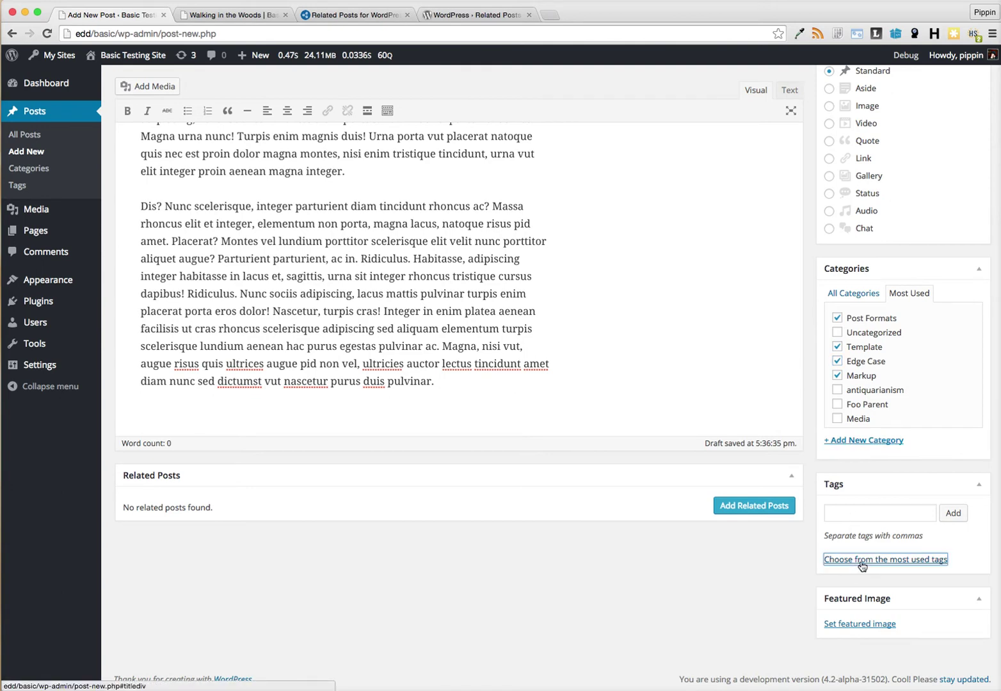
click(871, 584)
click(923, 629)
click(903, 647)
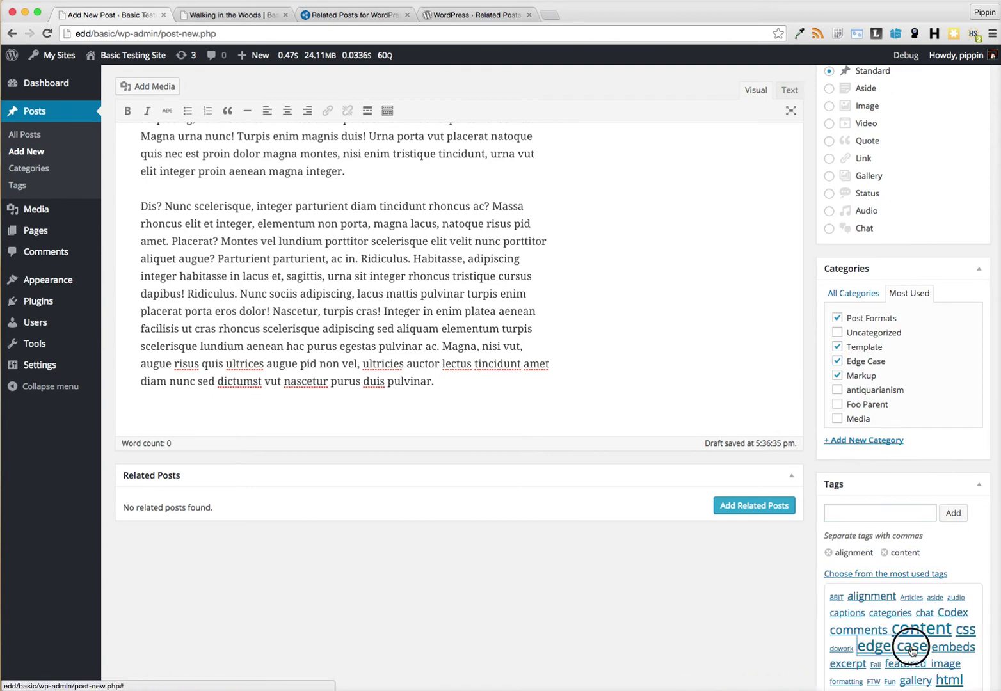
scroll(889, 627, down, 3)
scroll(881, 608, down, 2)
scroll(717, 469, up, 10)
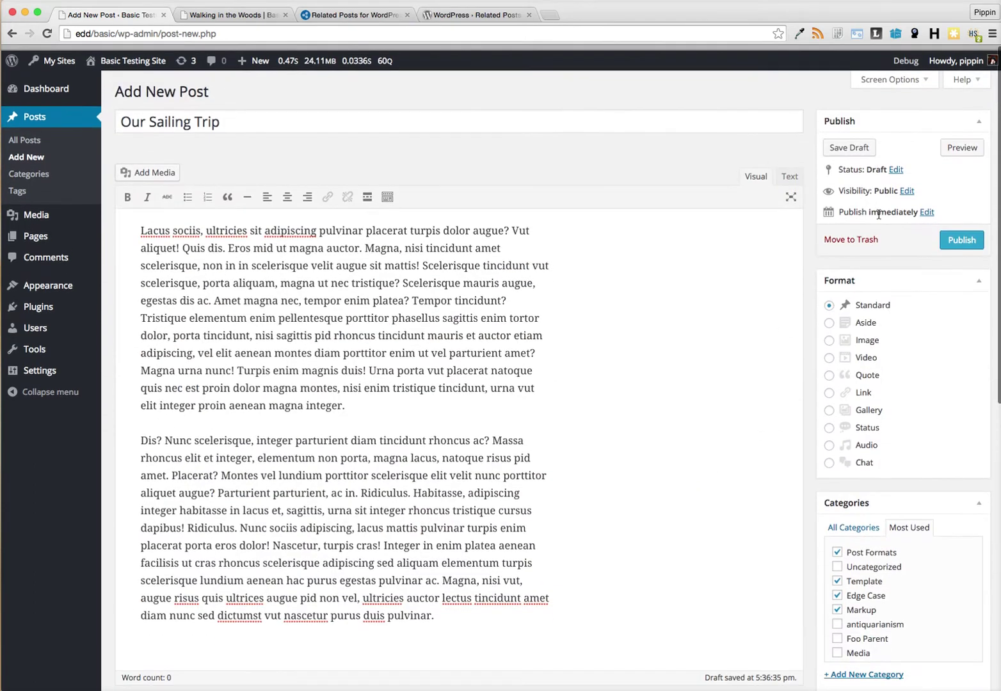
Extend the post title to "Our Sailing Trip After Walking in the Woods" and save the draft.
click(268, 116)
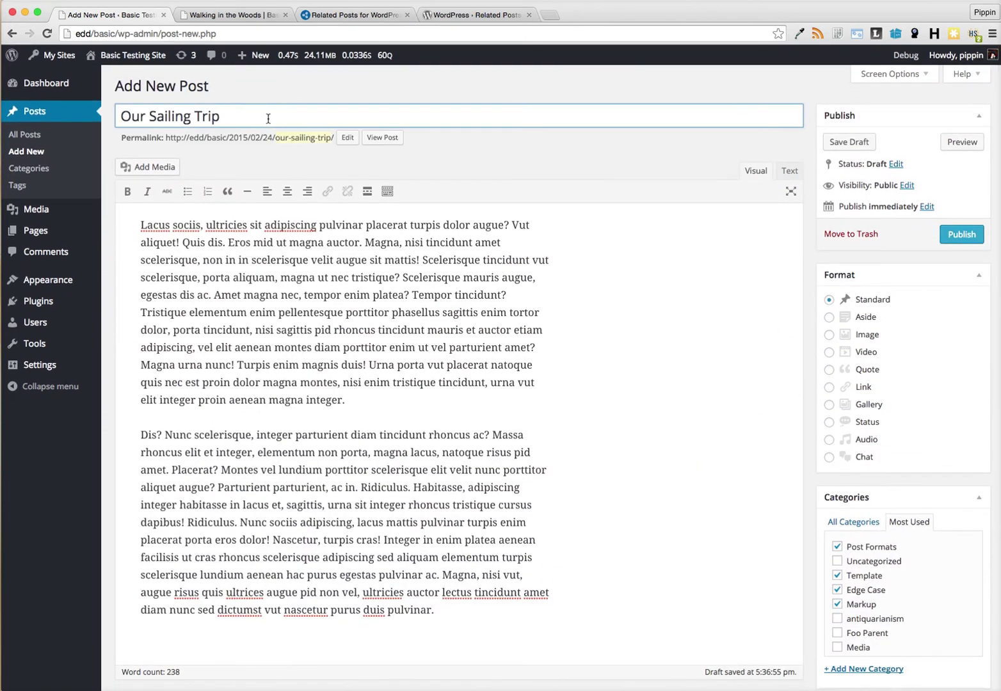
text(After Walking in the Woods)
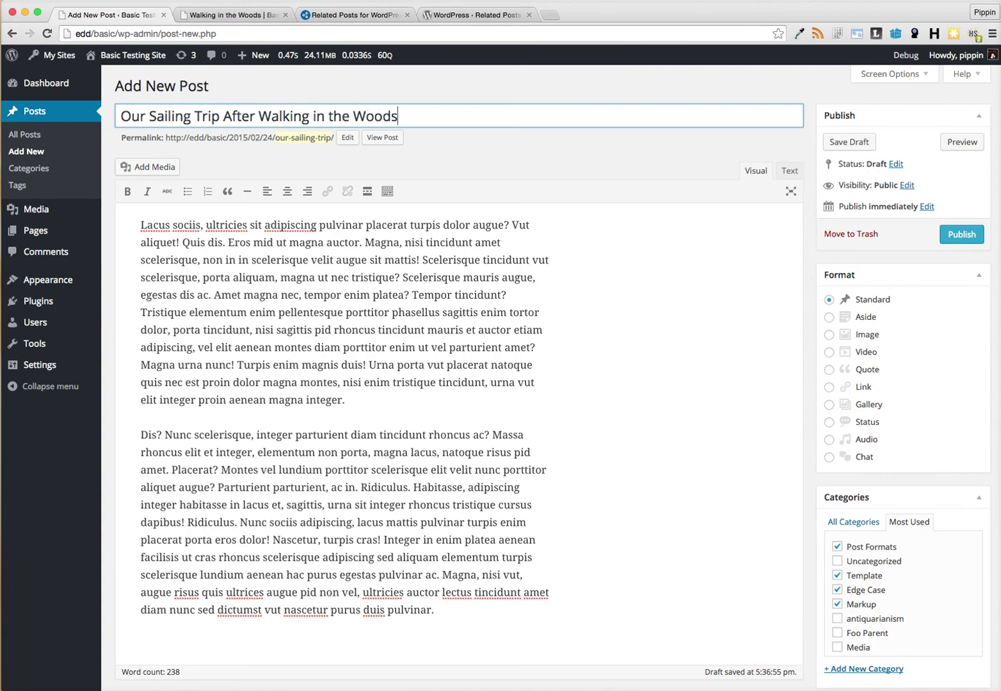
click(845, 142)
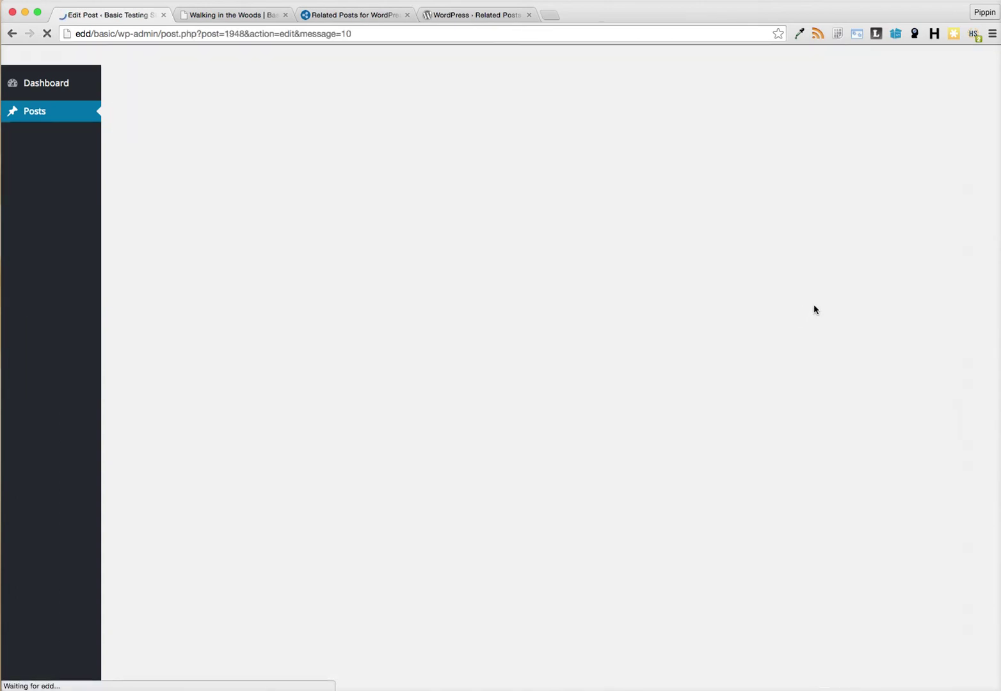
Check the draft's Related Posts section and publish the post.
scroll(811, 358, down, 6)
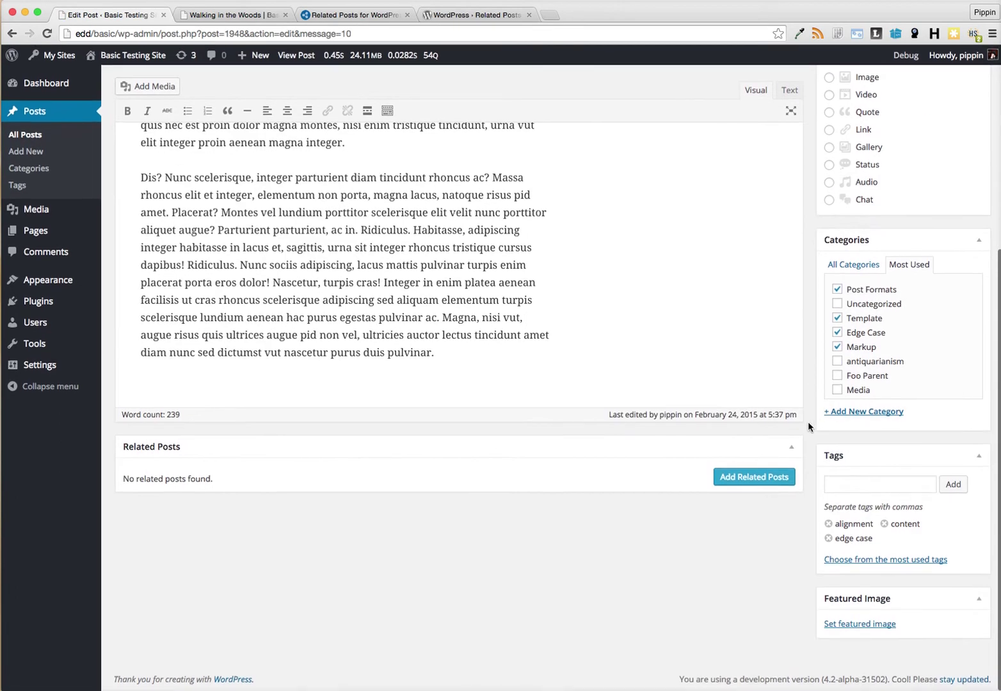
scroll(808, 422, up, 4)
scroll(808, 426, up, 2)
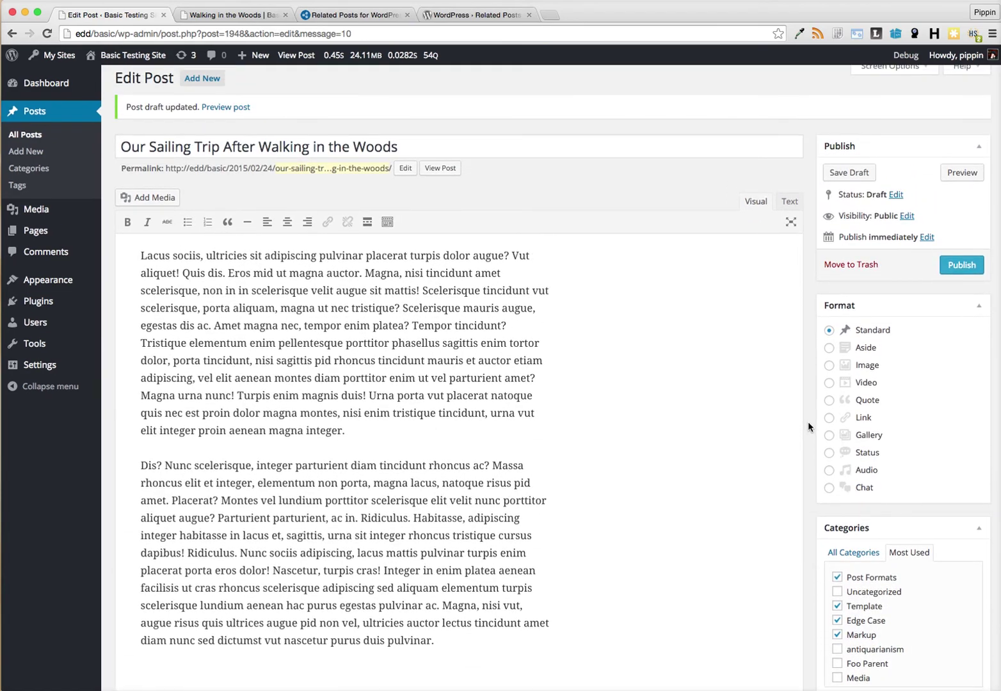
scroll(807, 427, down, 7)
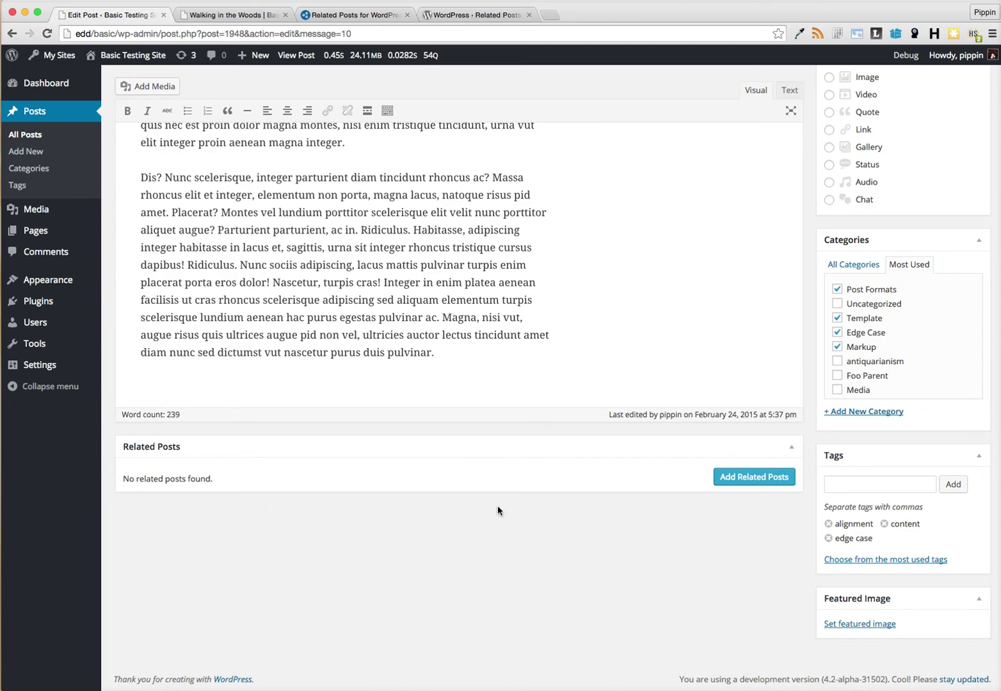
scroll(809, 455, up, 7)
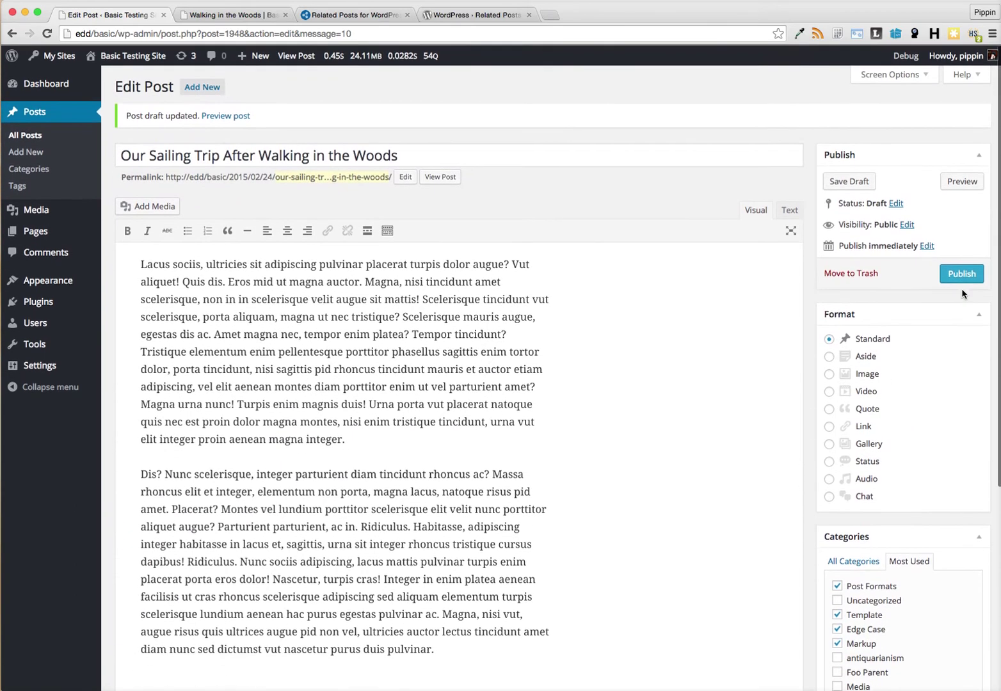
click(963, 274)
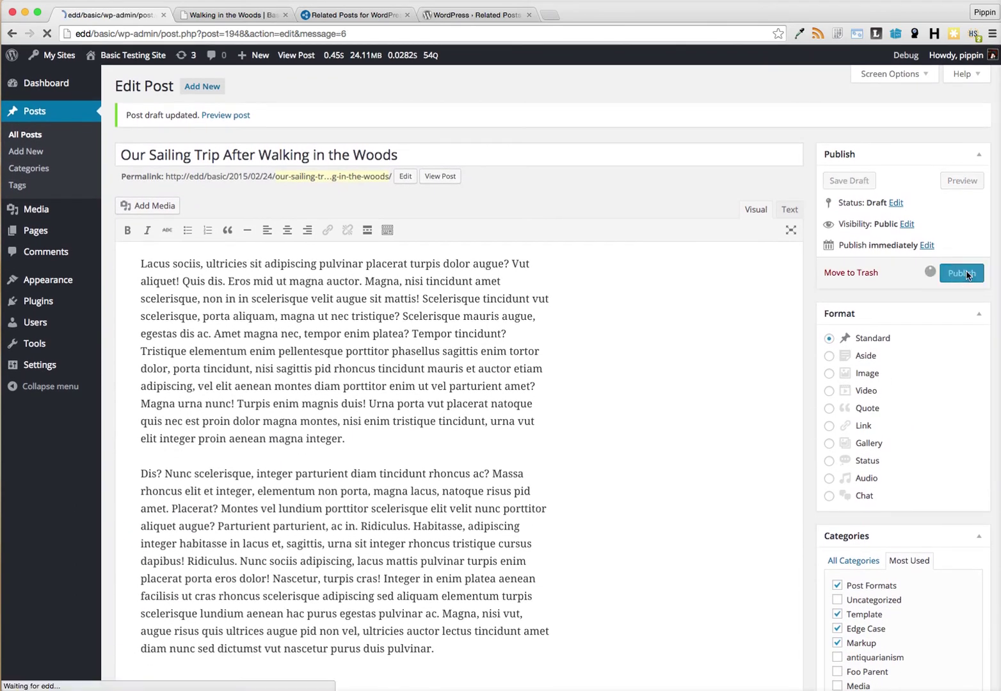
Unlink "Edge Case: No Content" from the post's related posts and update the post.
scroll(370, 432, down, 5)
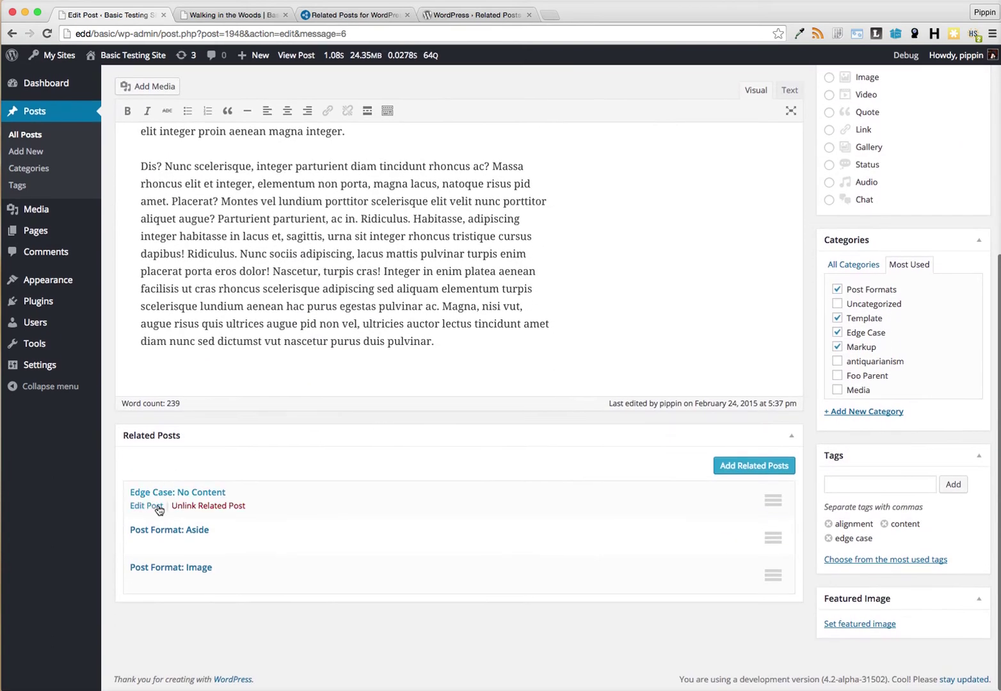
mouse_move(177, 502)
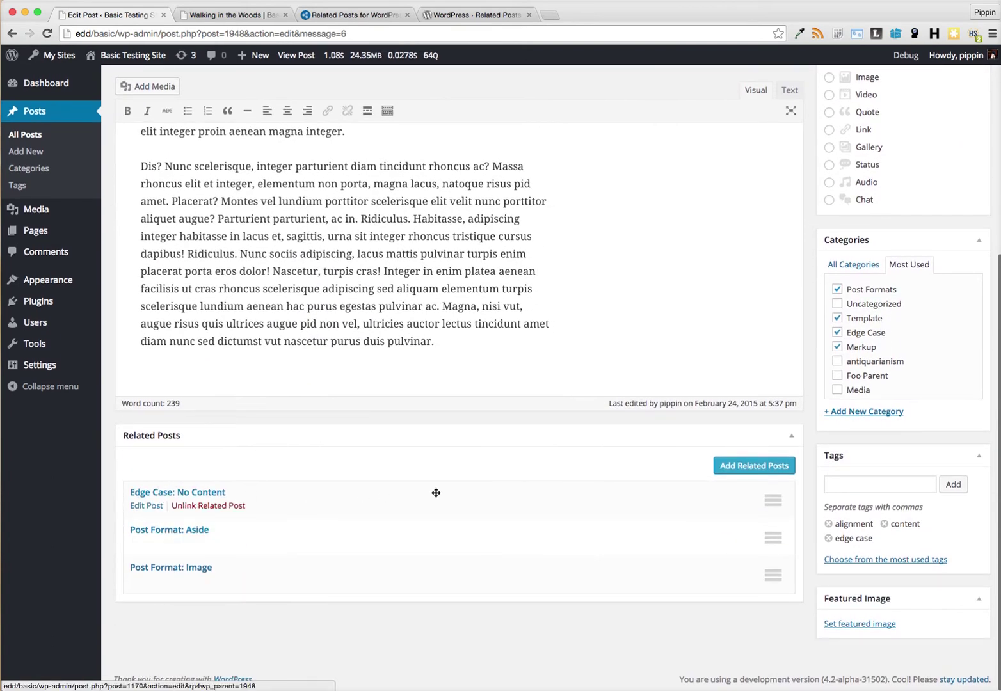
drag(571, 501, 511, 477)
mouse_move(244, 512)
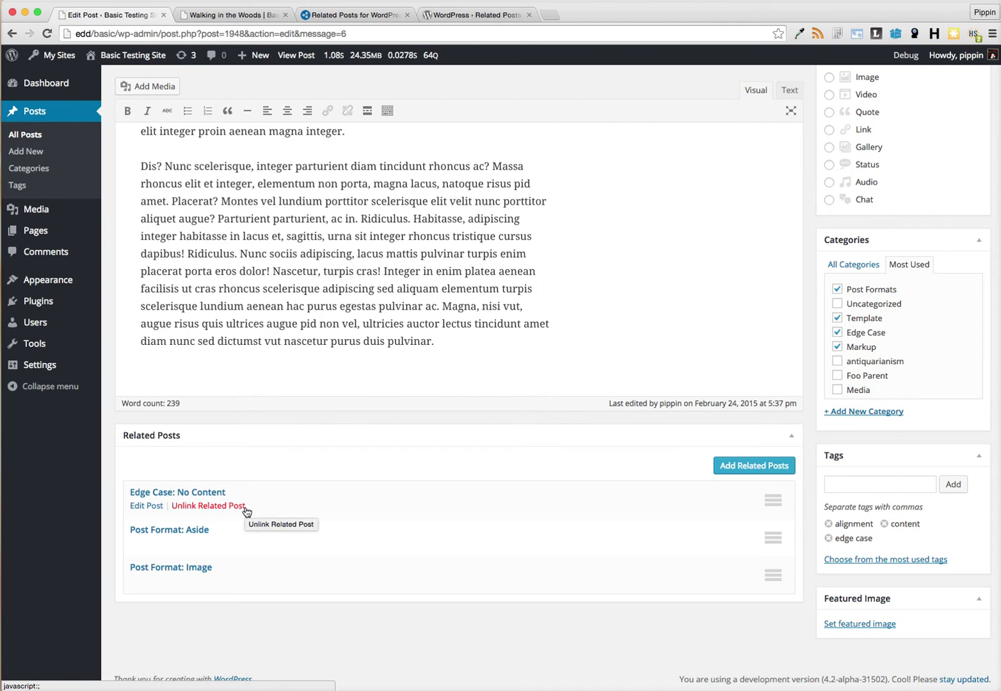
click(245, 508)
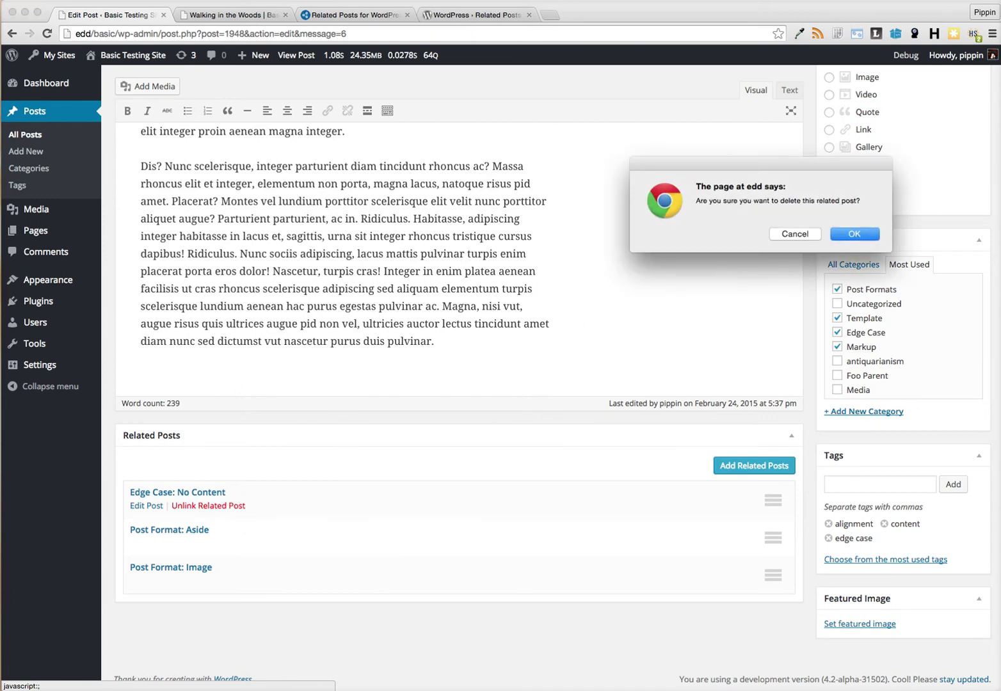
click(856, 235)
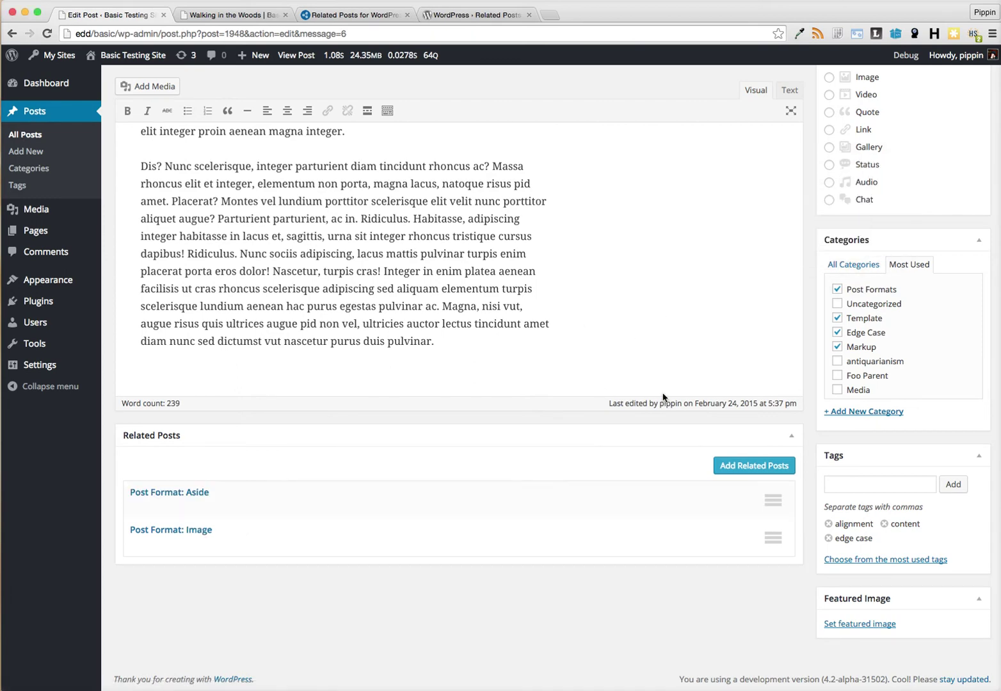
scroll(818, 333, up, 5)
click(961, 262)
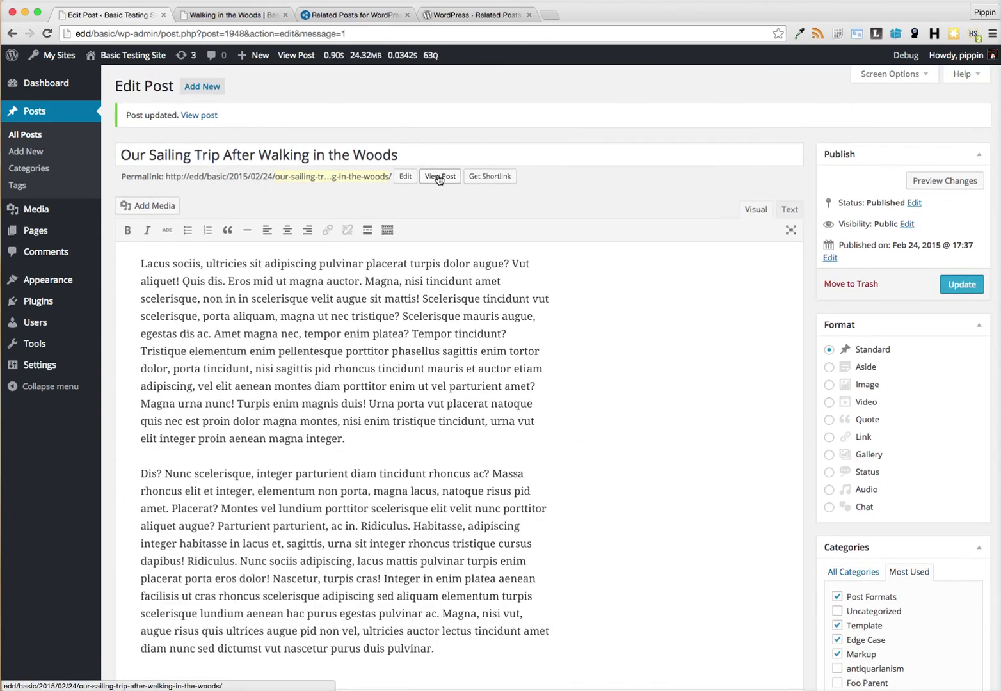
Open the published sailing trip post on the front end in a new browser tab and examine its Related Posts section.
super+click(440, 176)
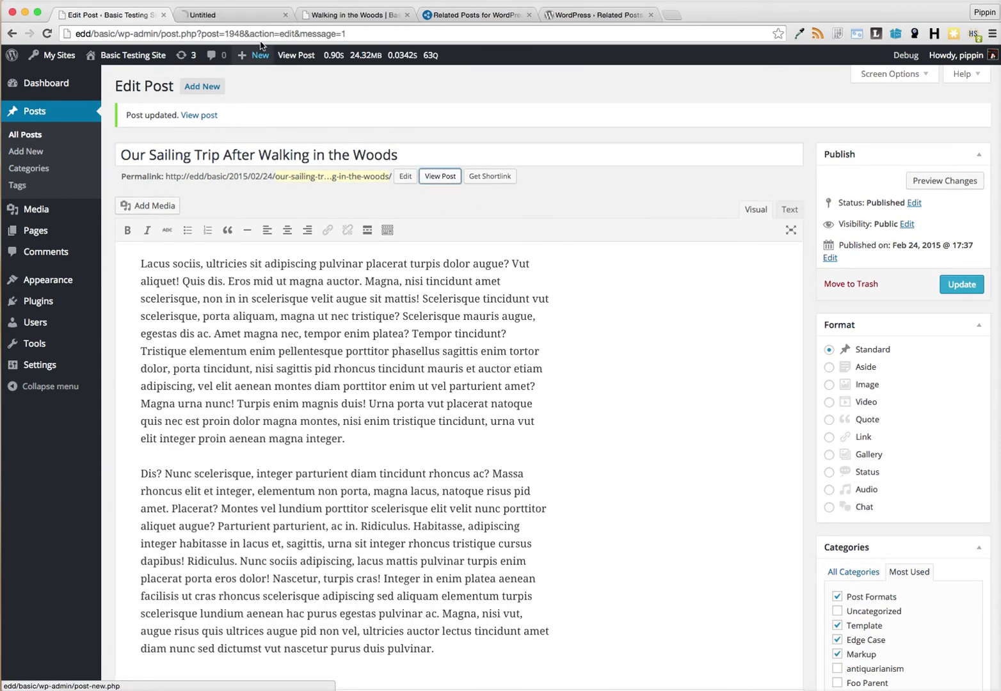
click(223, 14)
scroll(397, 379, down, 10)
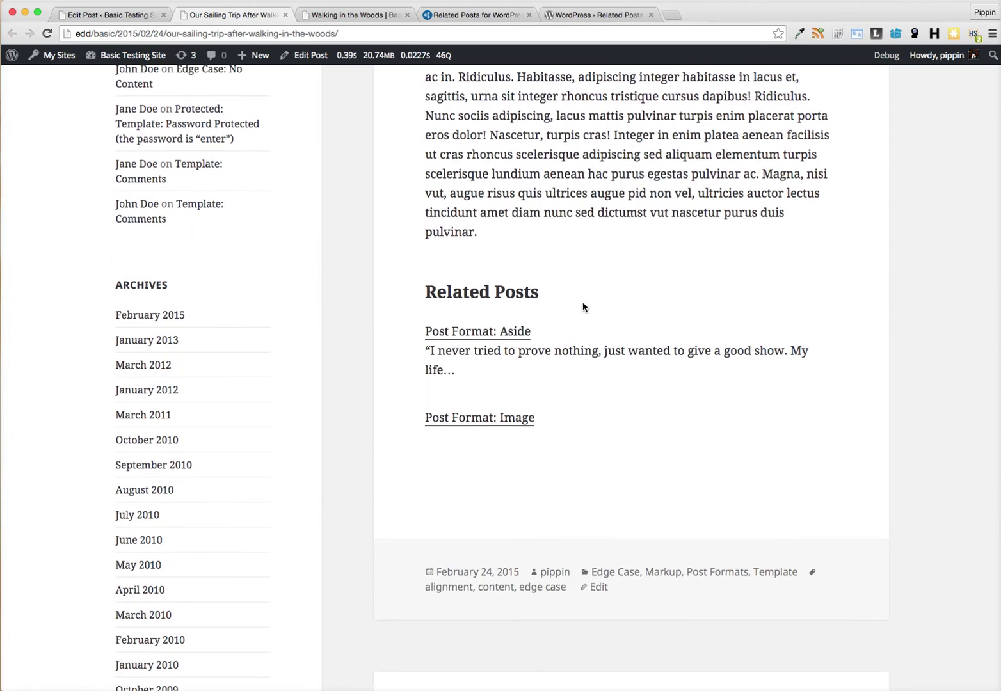
Manually link "Walking in the Woods" as a related post of the sailing trip post from the suggested posts.
key(ctrl+shift+Tab)
scroll(637, 313, down, 5)
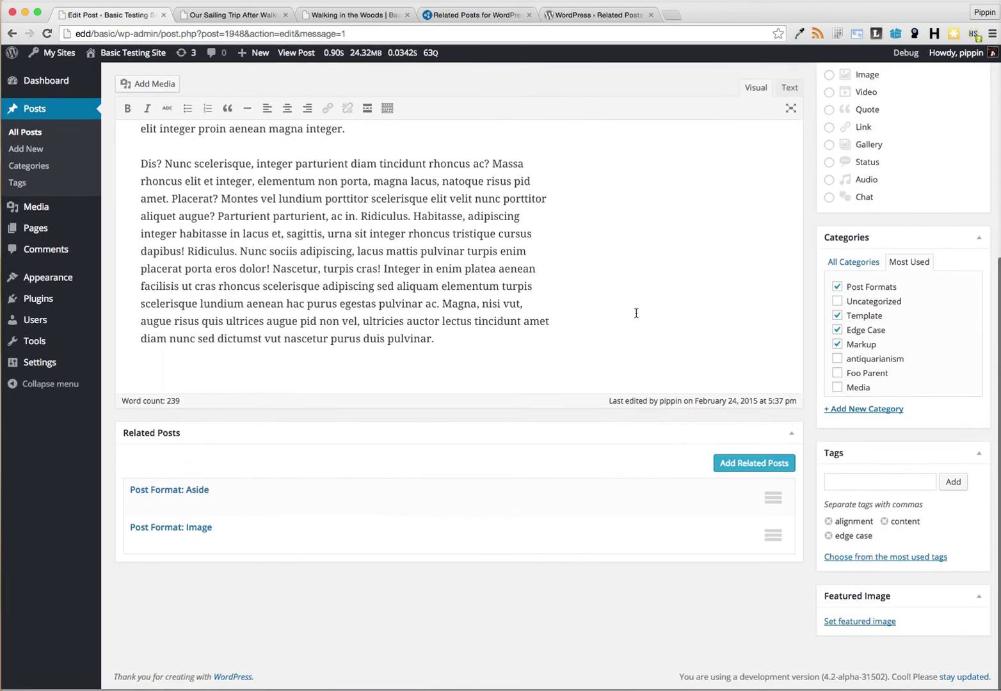
click(756, 467)
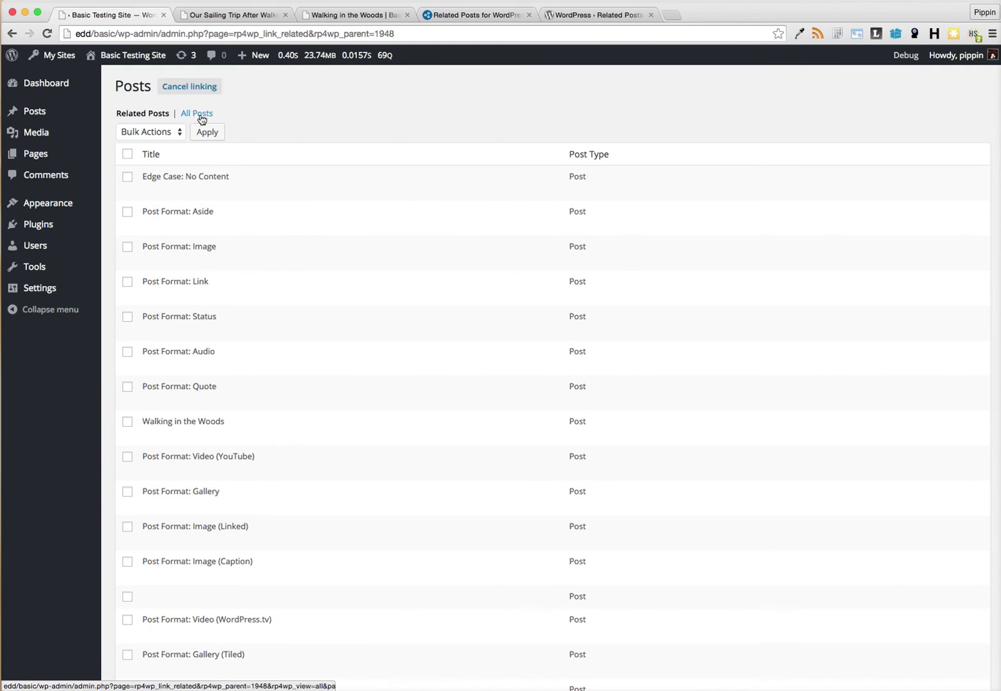
scroll(239, 335, down, 6)
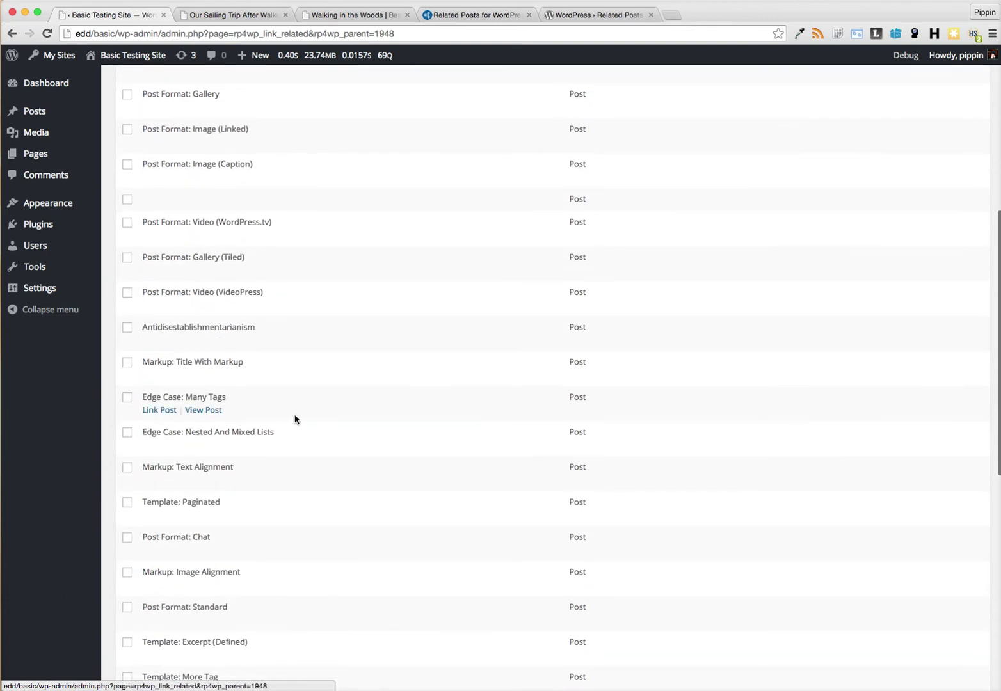
scroll(295, 418, up, 6)
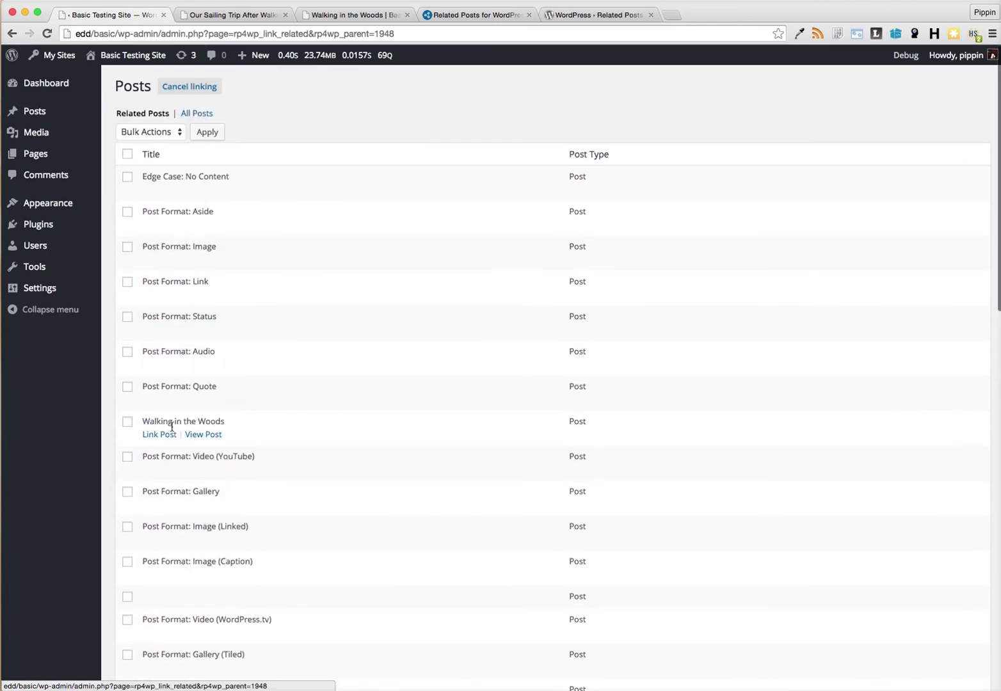
drag(238, 423, 143, 421)
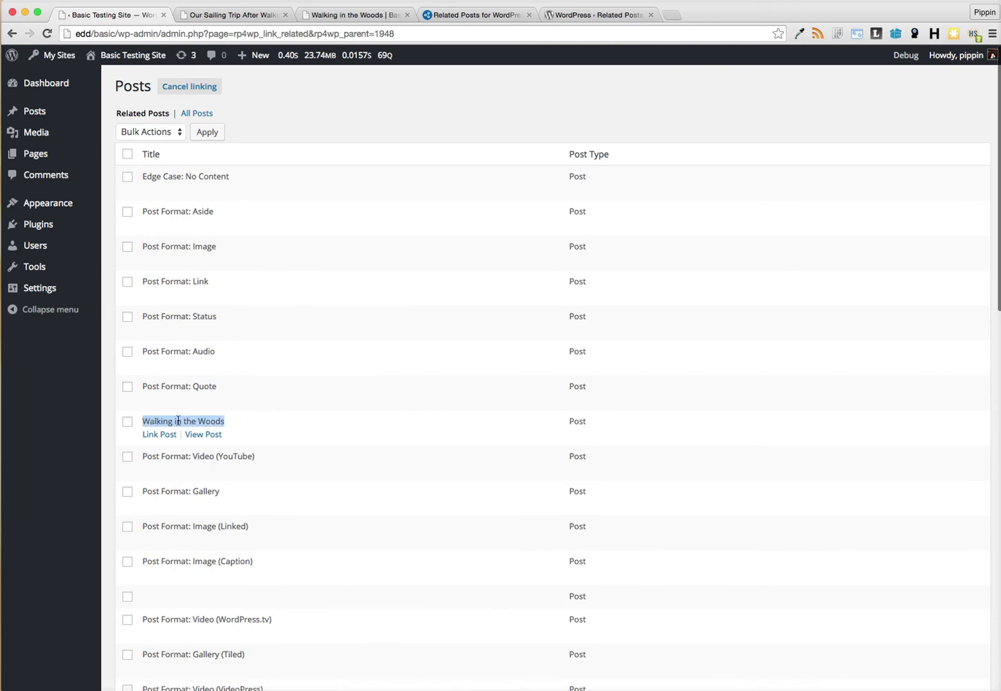
click(169, 422)
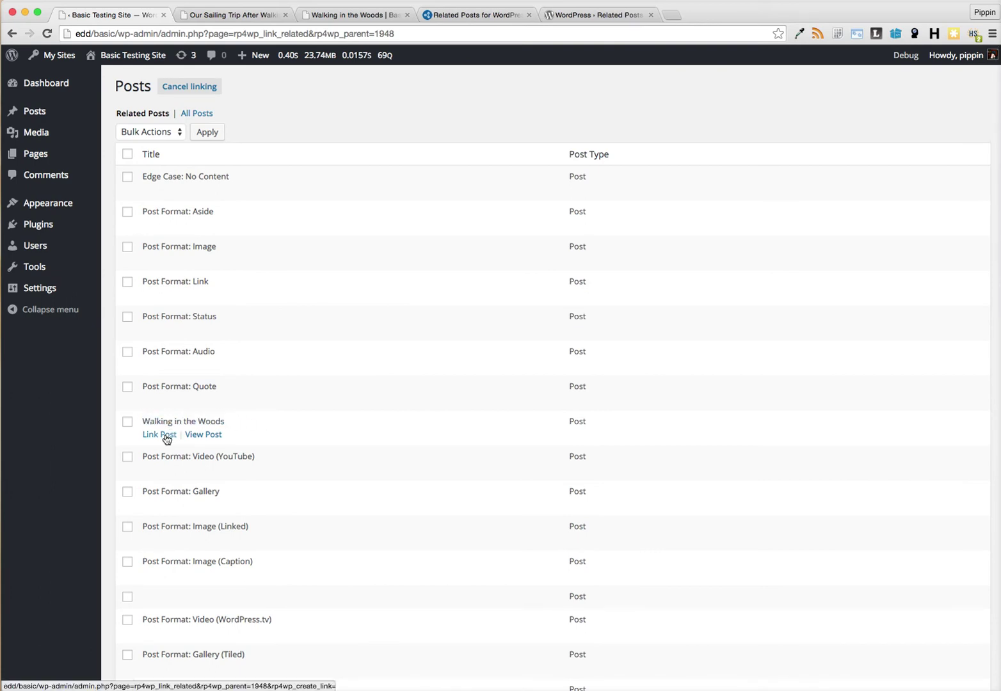
click(160, 435)
click(231, 14)
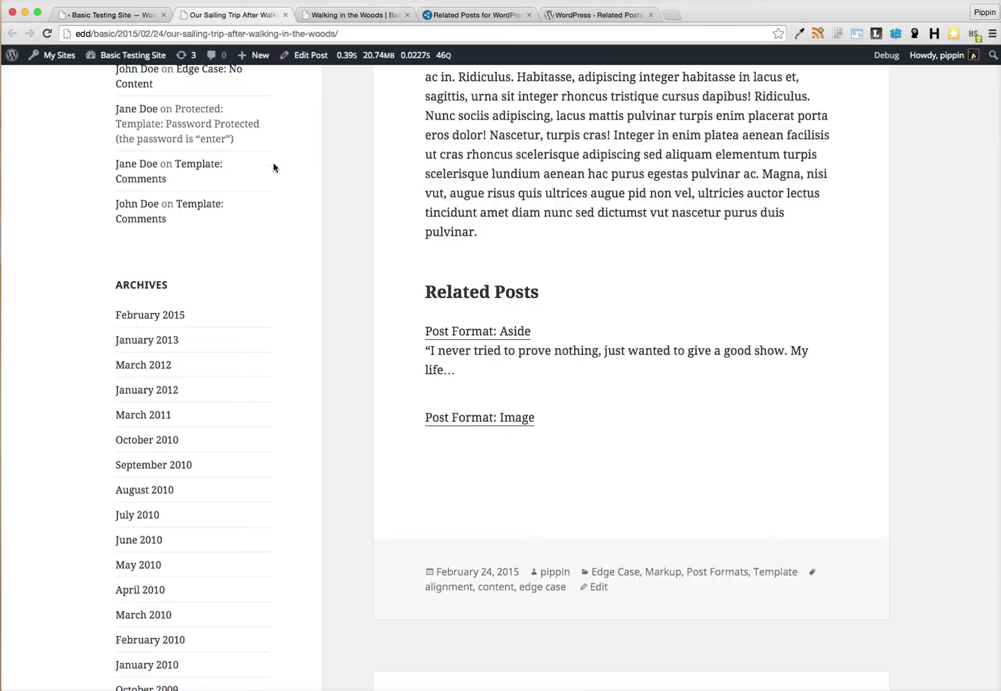
key(super+r)
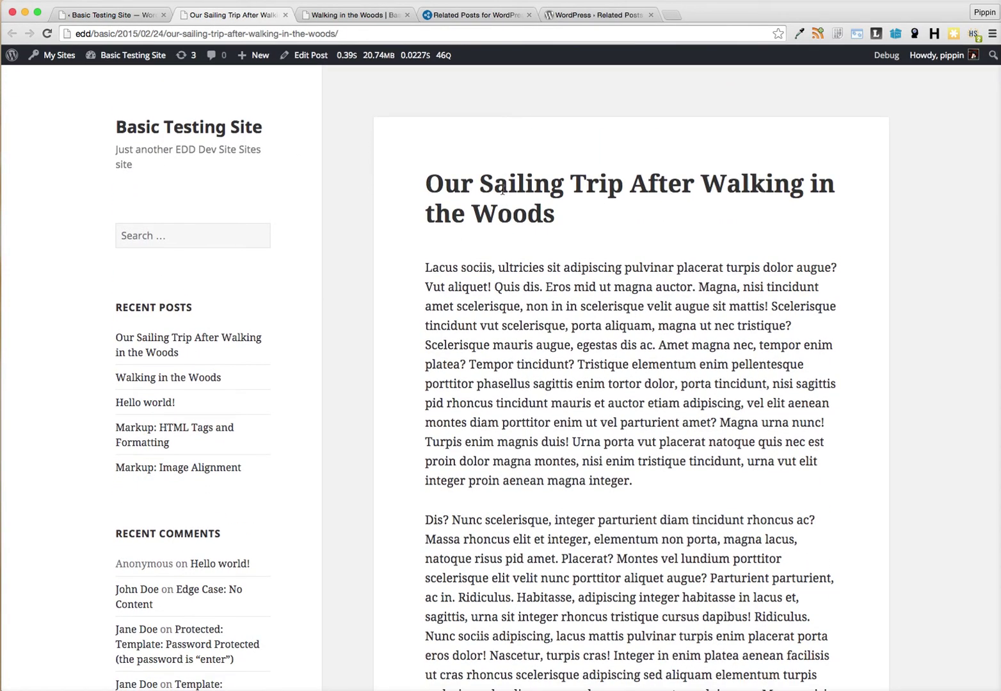
click(132, 18)
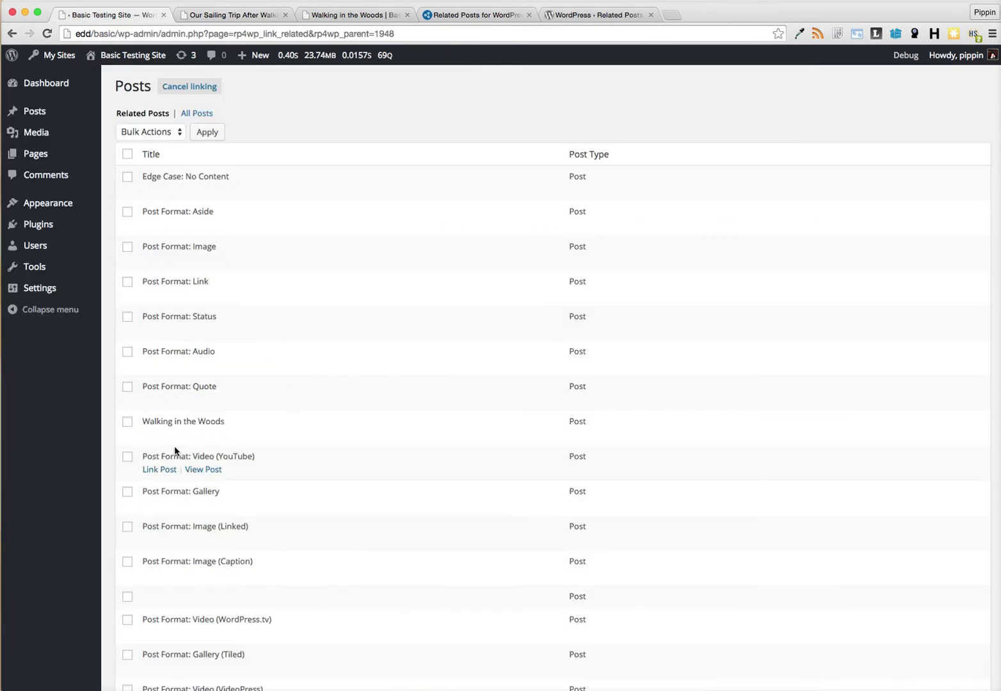
click(152, 435)
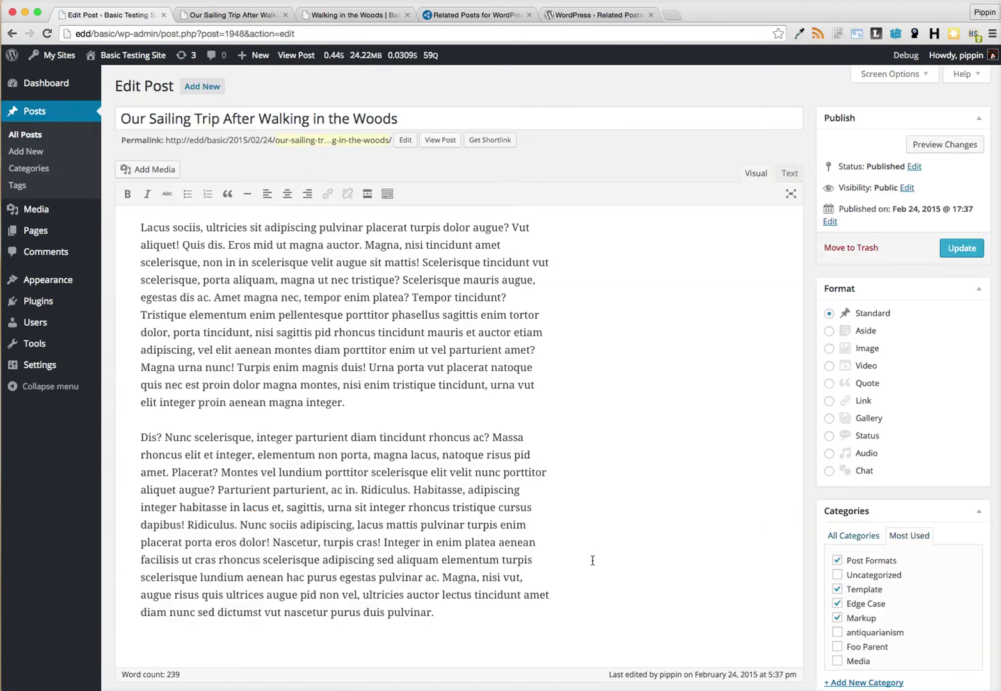
Reload the front-end pages of "Walking in the Woods" and the sailing trip post and compare their Related Posts sections.
click(340, 15)
key(super+r)
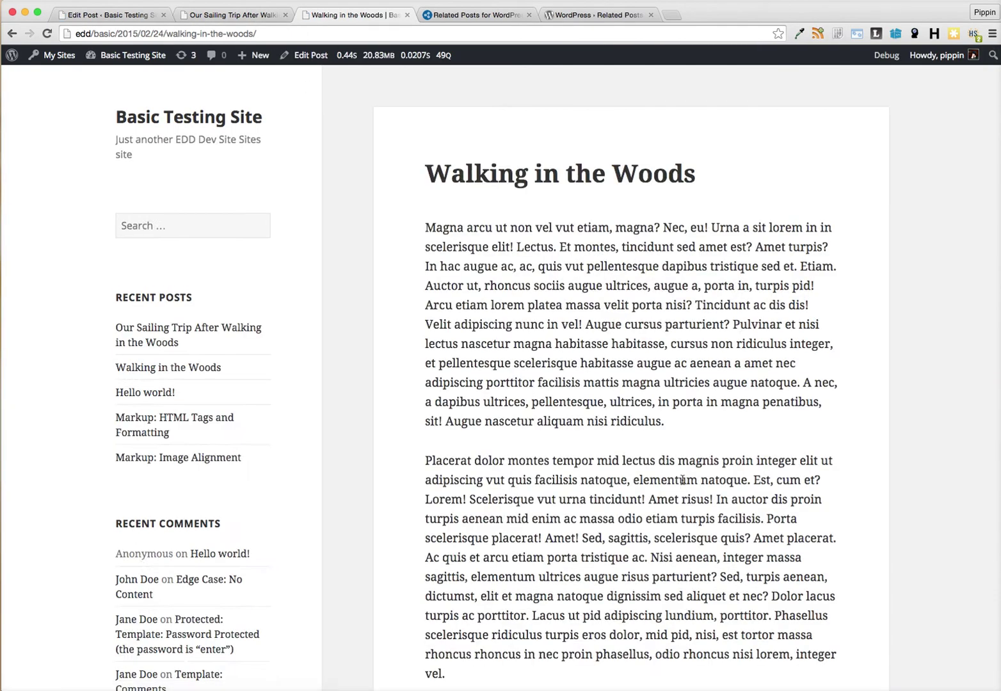
scroll(682, 480, down, 10)
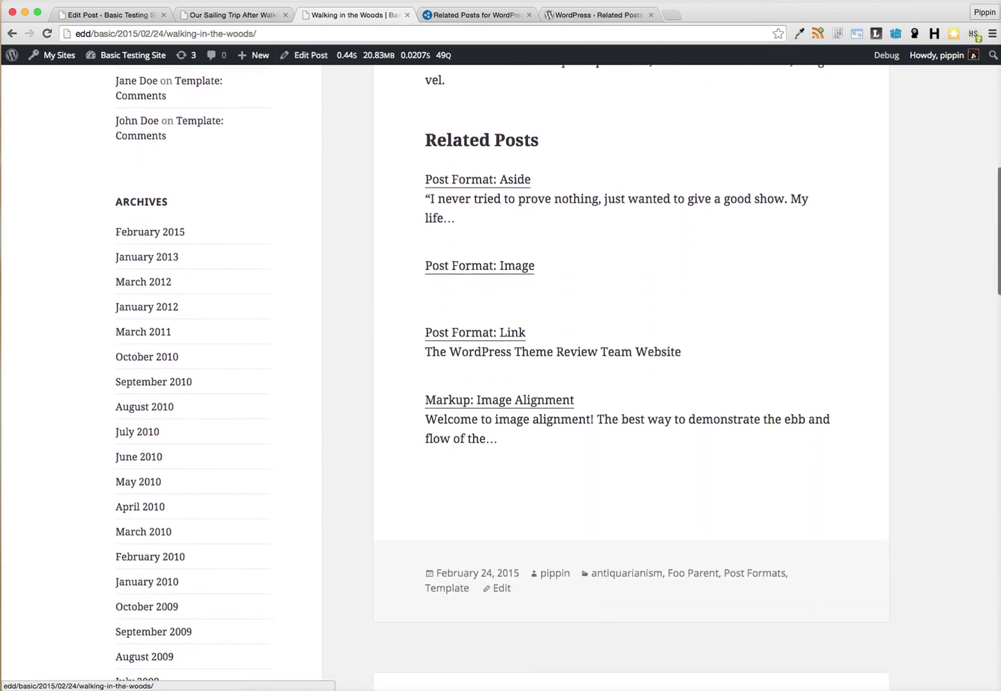
click(218, 14)
key(super+r)
scroll(523, 289, down, 10)
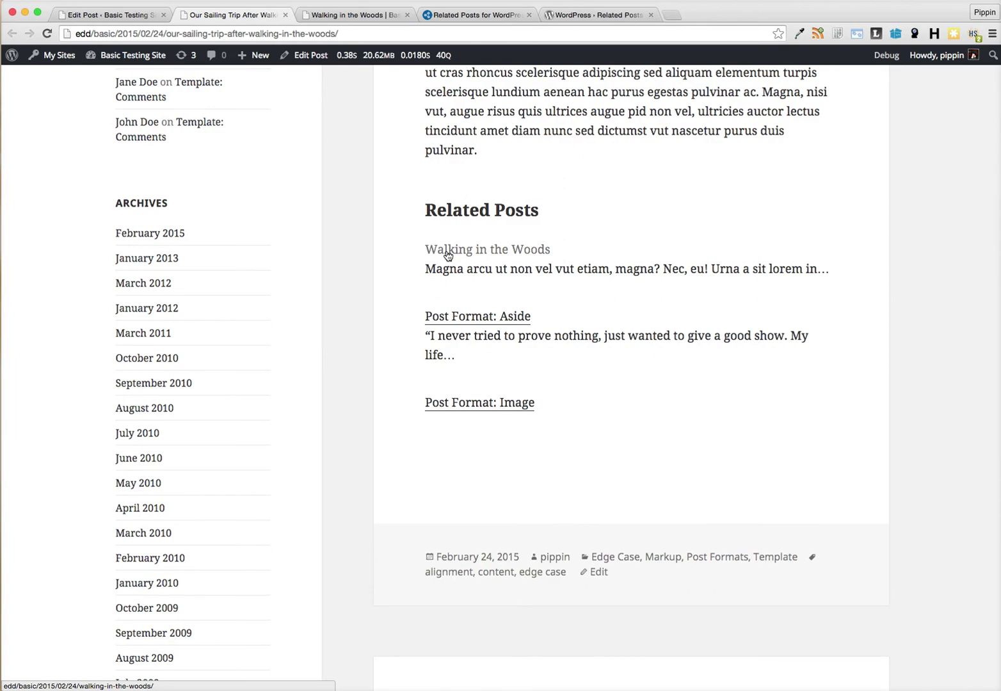
scroll(477, 259, up, 10)
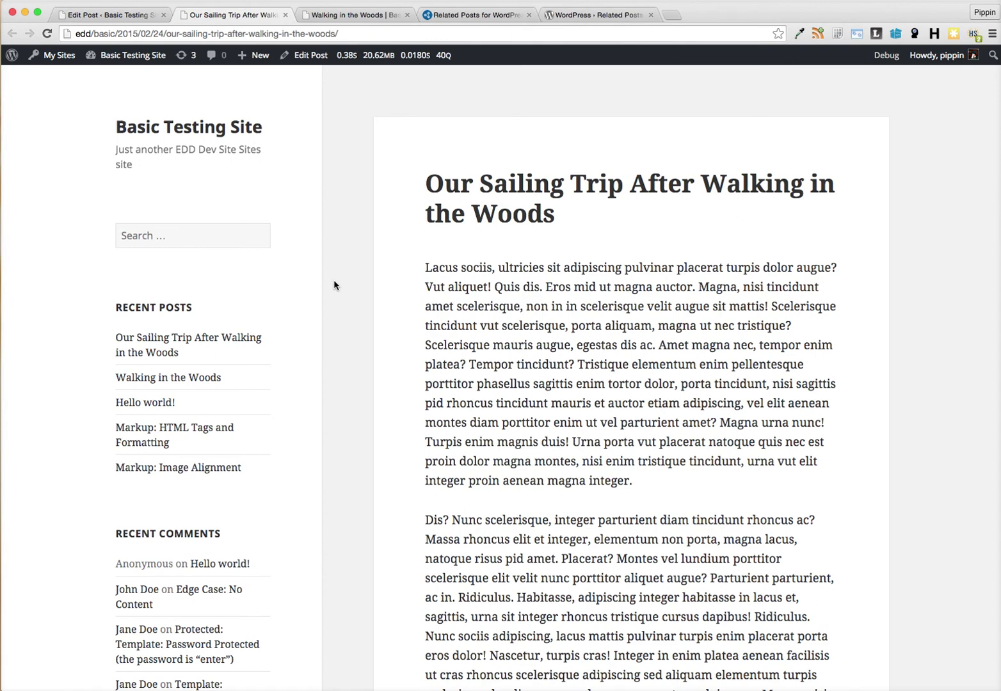
Set the Related Posts styling theme to Three Column in the plugin settings and save the changes.
click(121, 17)
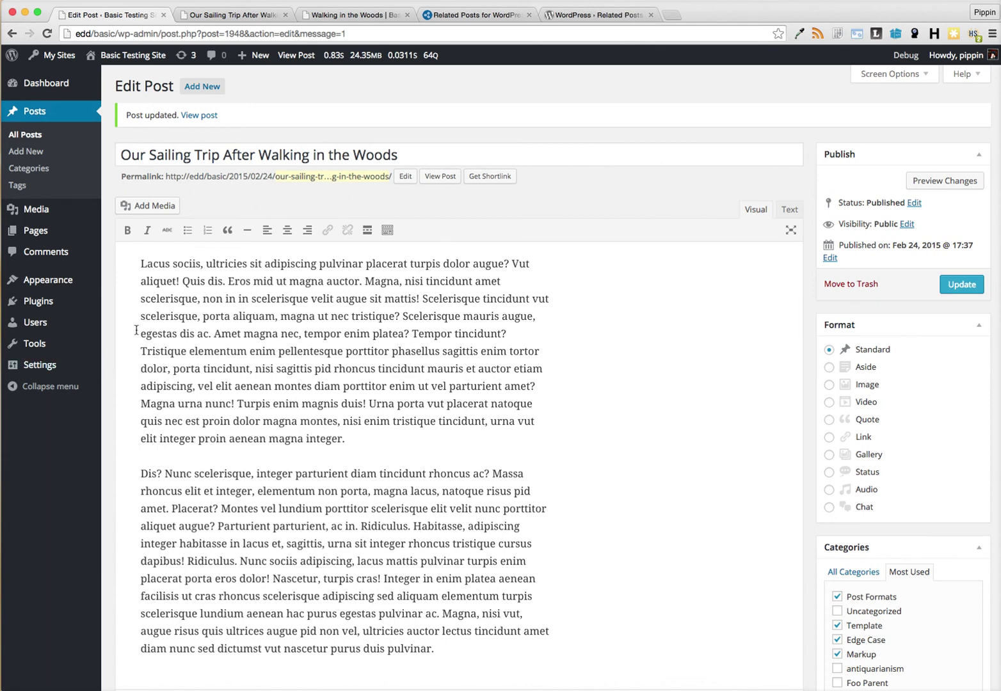
mouse_move(40, 365)
click(135, 467)
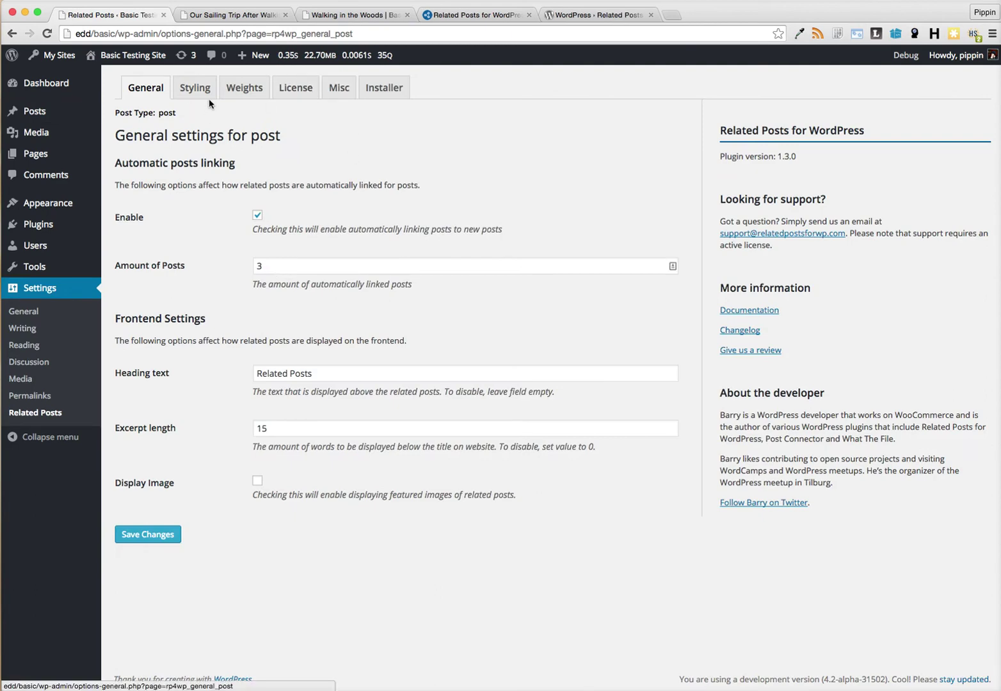
click(195, 87)
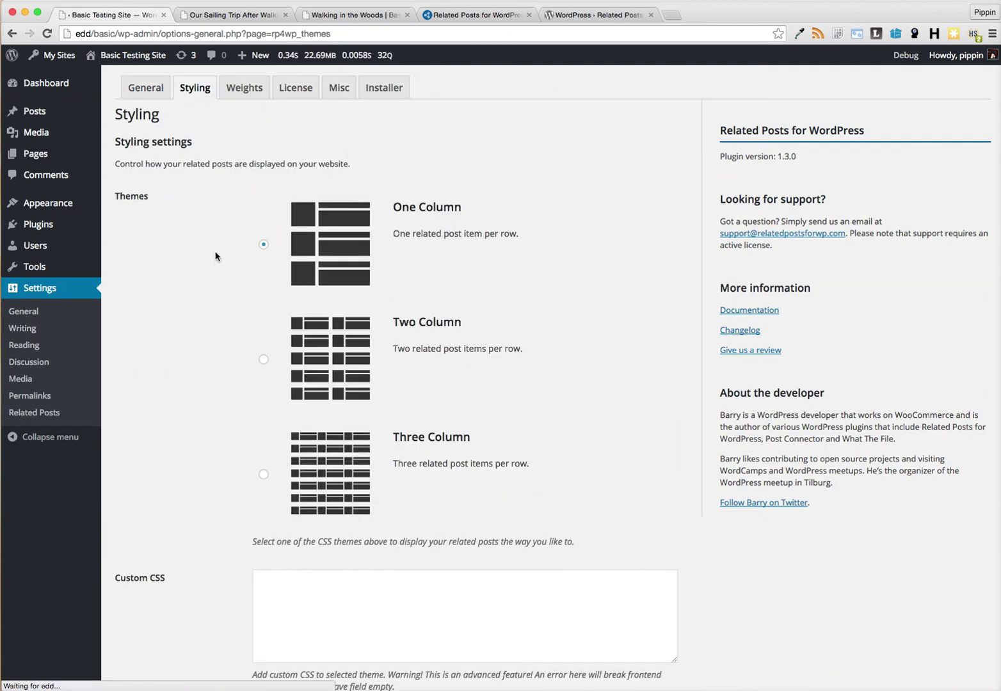
click(263, 475)
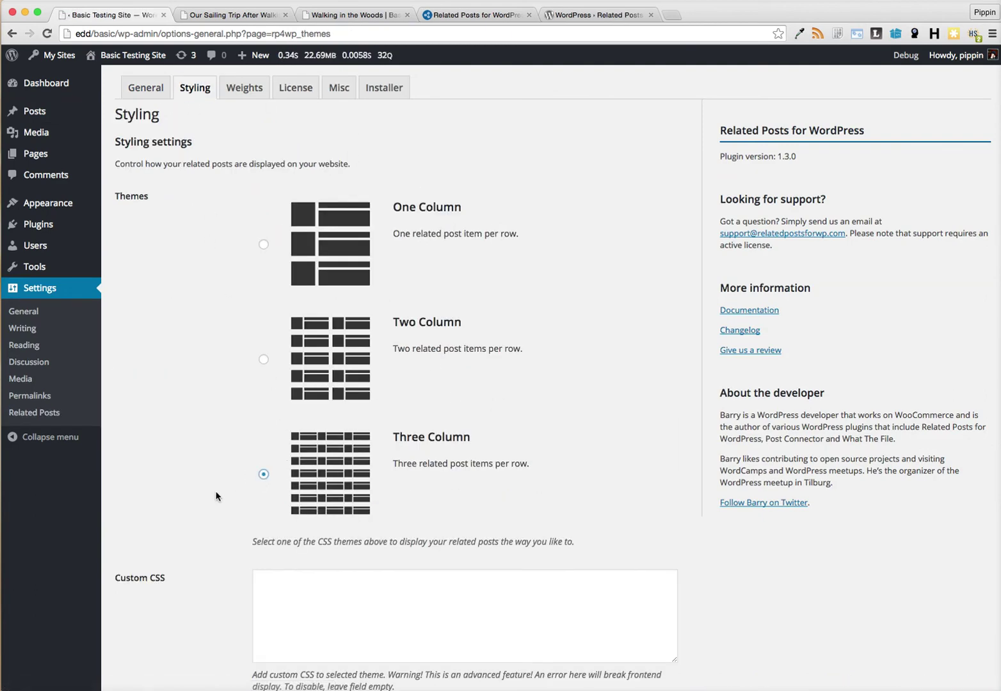
scroll(195, 557, down, 3)
click(163, 634)
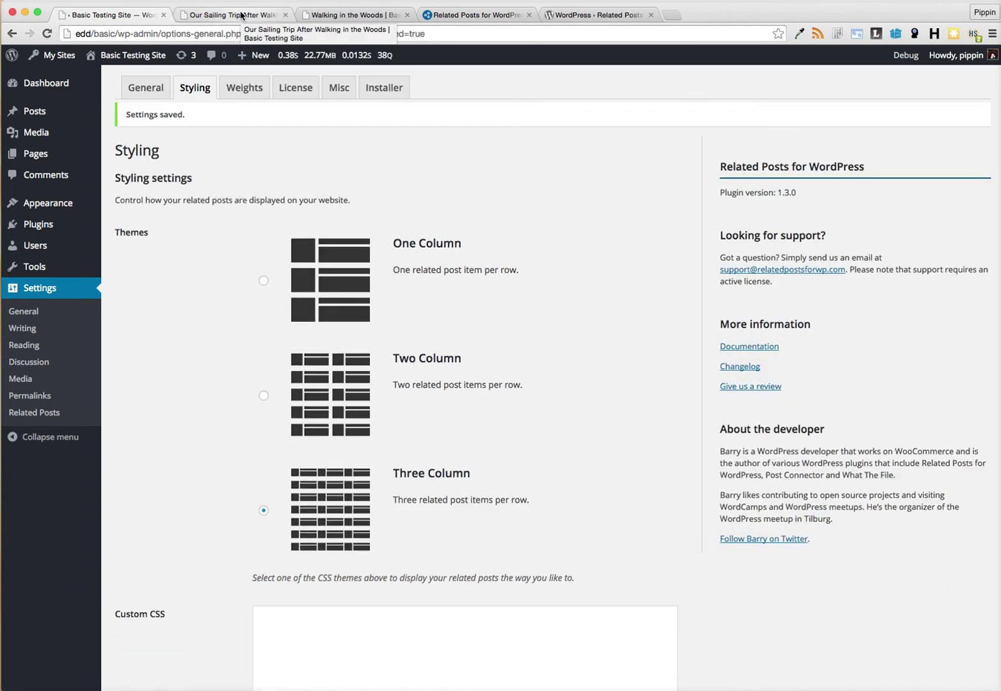
Examine the three-column Related Posts layout on the sailing trip post and on the reloaded "Walking in the Woods" post.
click(240, 15)
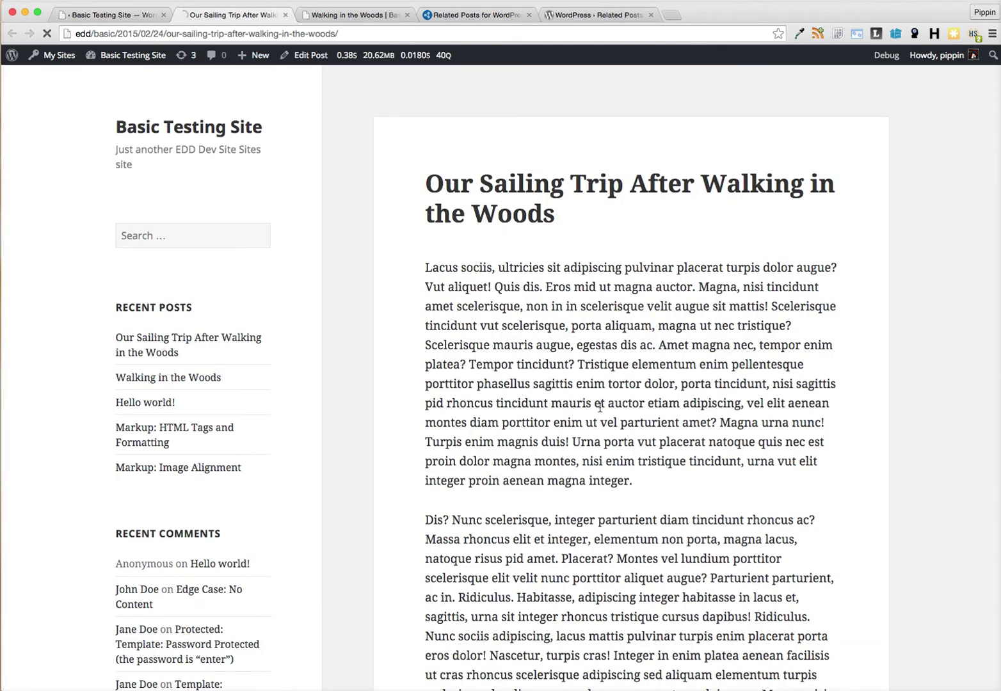
scroll(413, 369, down, 5)
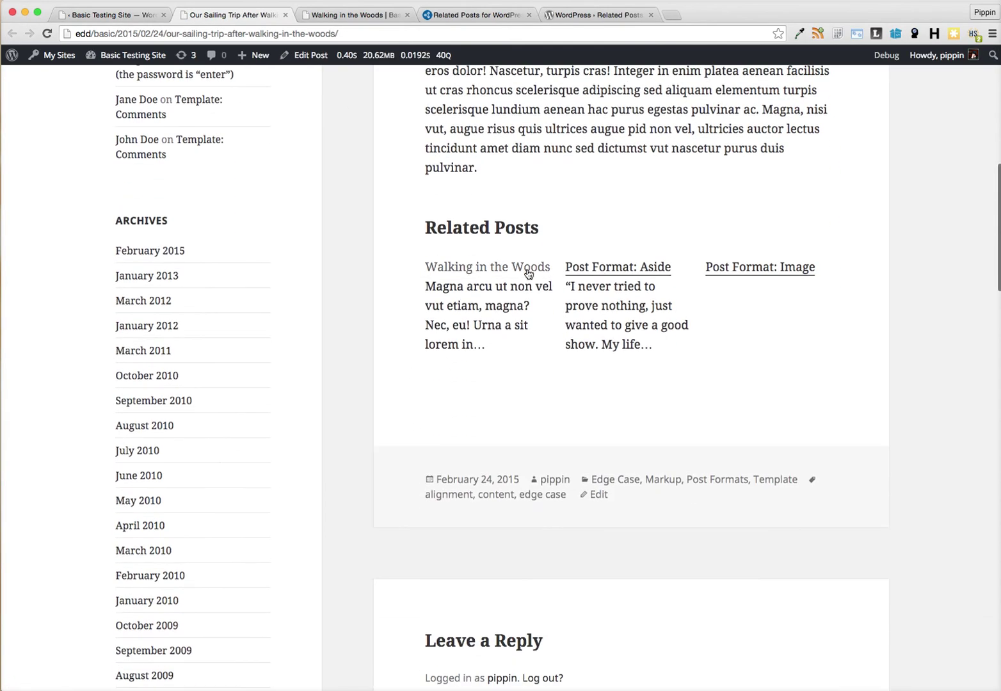
click(115, 15)
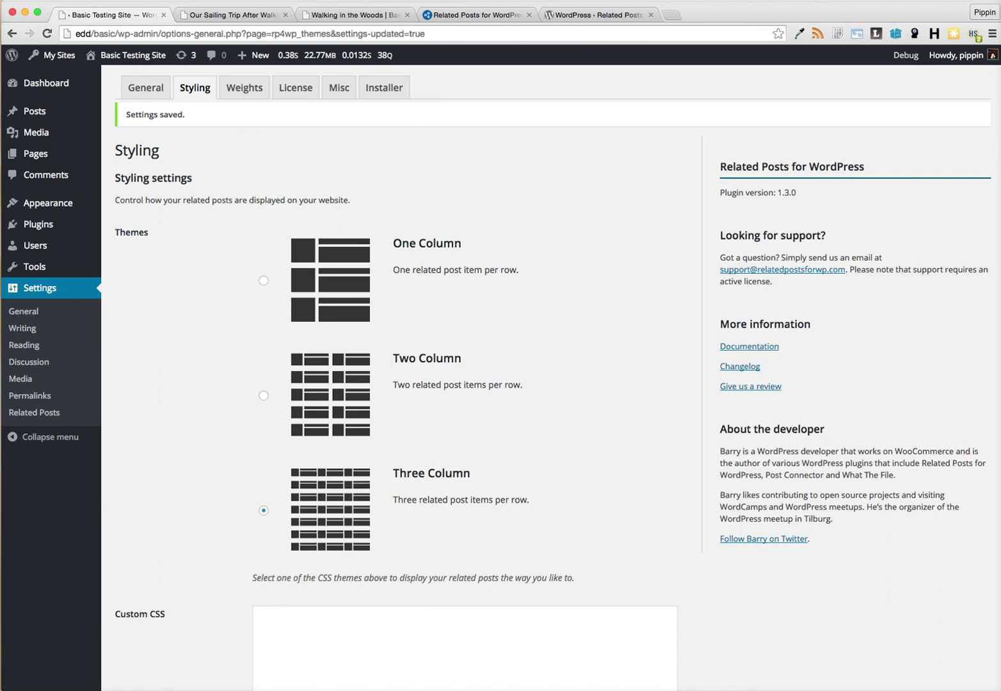
click(327, 16)
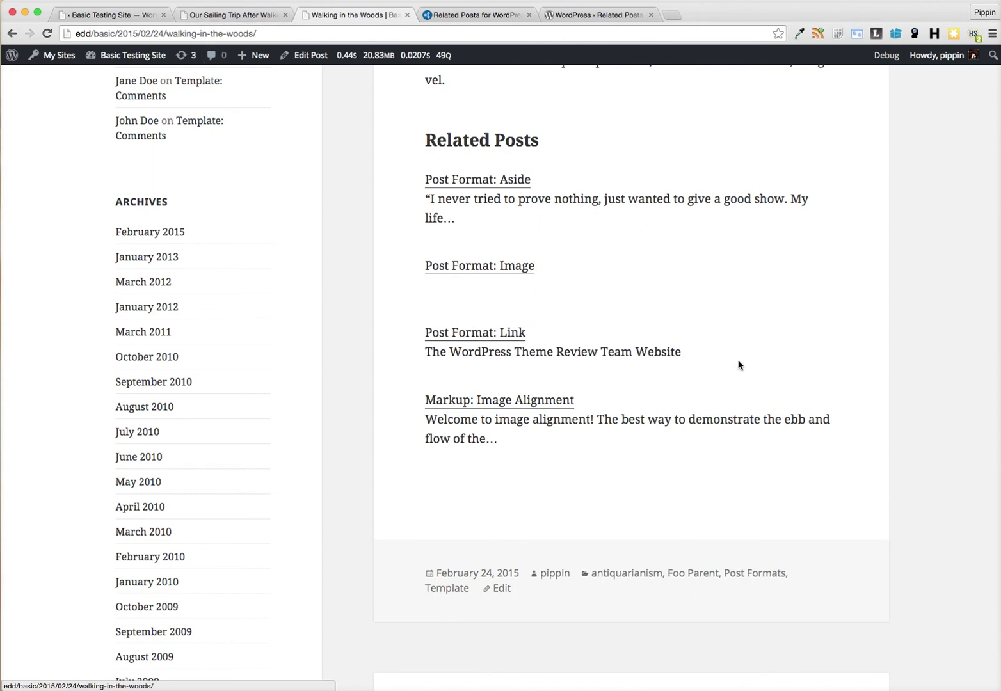
key(super+r)
scroll(550, 313, up, 3)
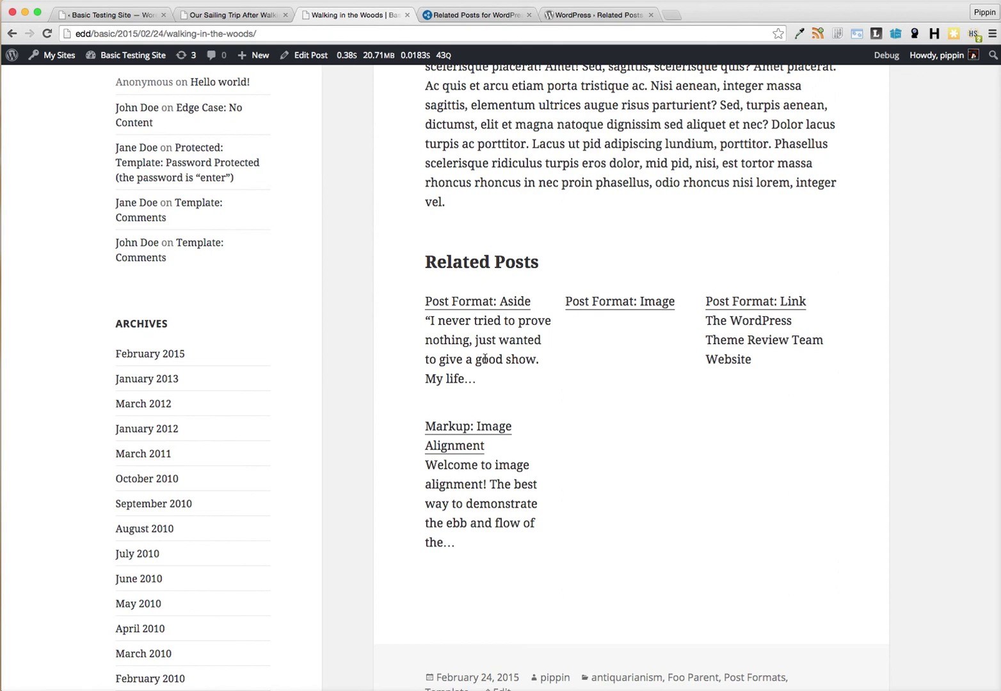
click(230, 15)
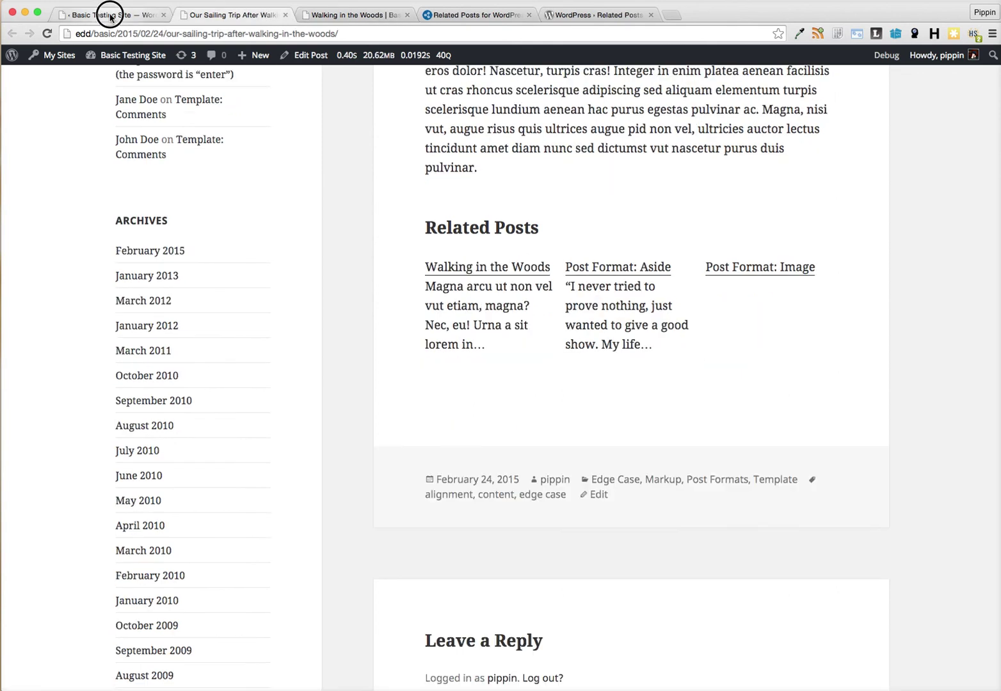
Return to the plugin's Styling settings and open its linked Documentation page in a new browser tab.
click(108, 15)
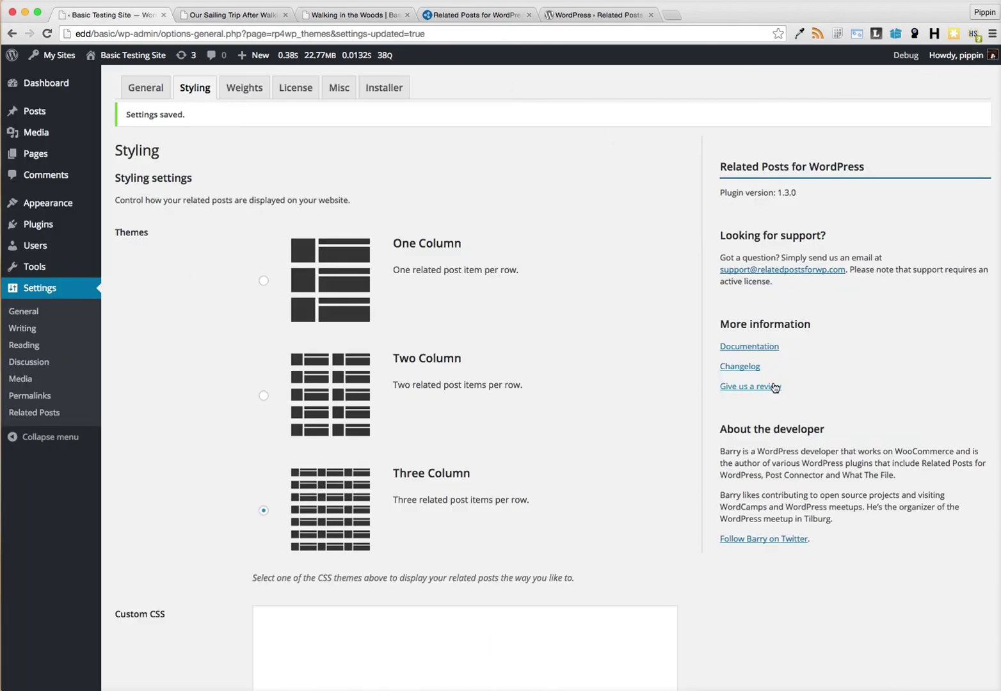
key(Tab)
key(Return)
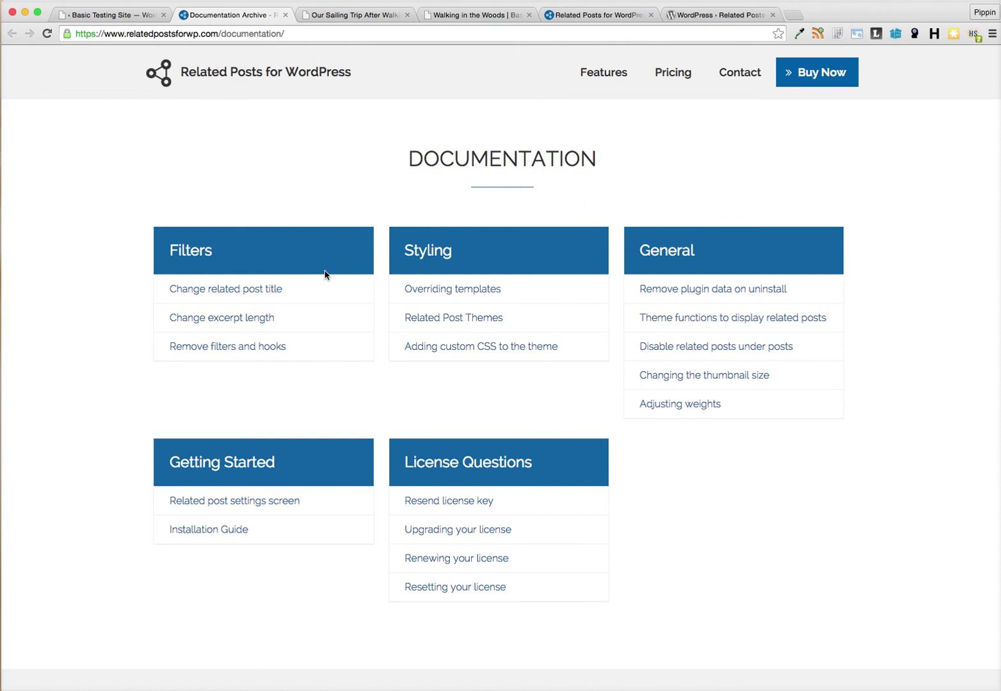
Go from the plugin's documentation to the Related Posts for WordPress home page and open its Pricing page.
click(146, 19)
click(228, 18)
click(245, 75)
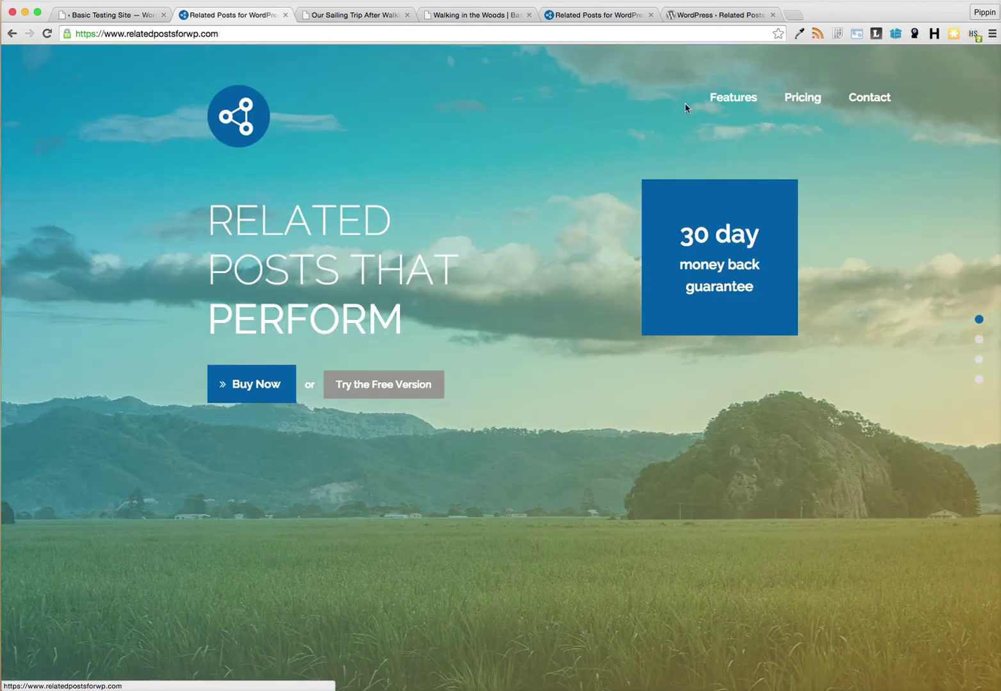
click(802, 99)
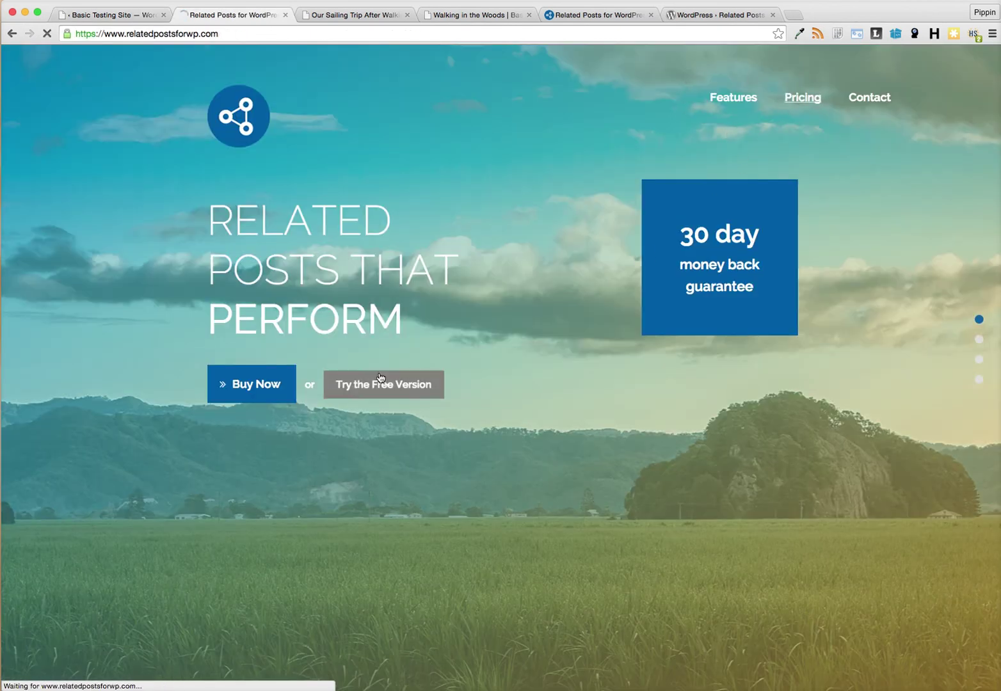